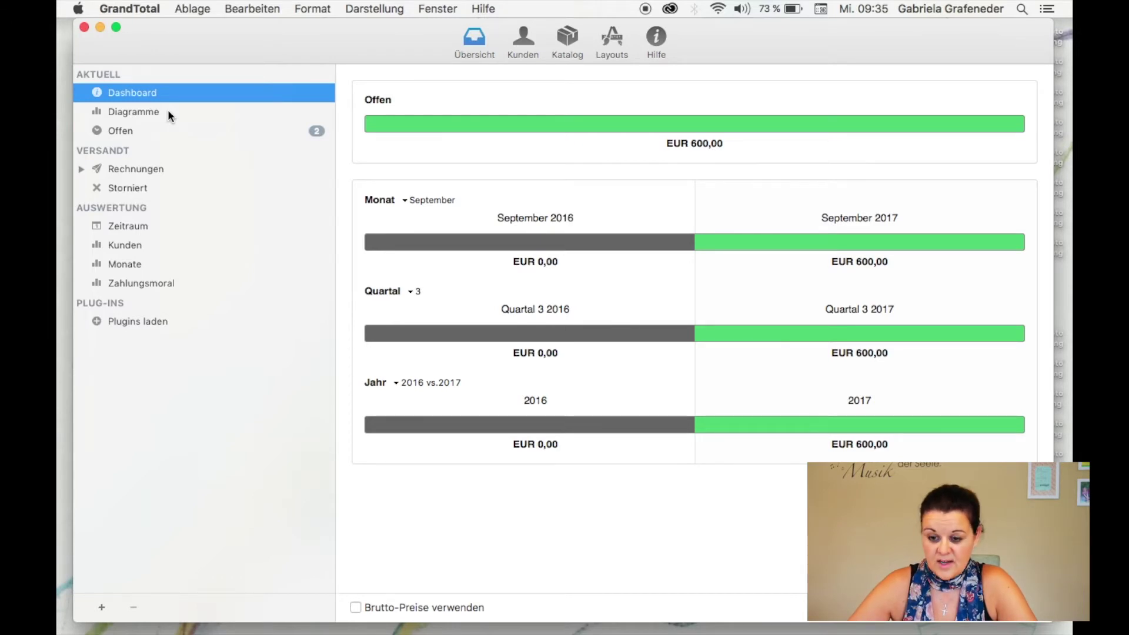
Review the revenue charts and the list of open invoices in the overview.
click(168, 115)
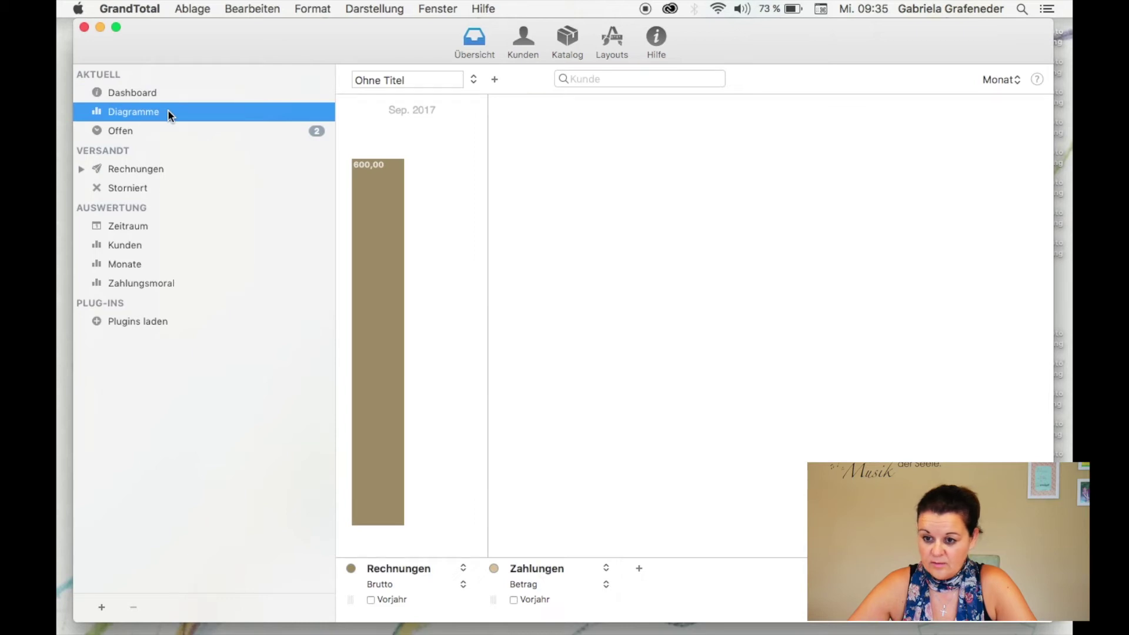
click(153, 134)
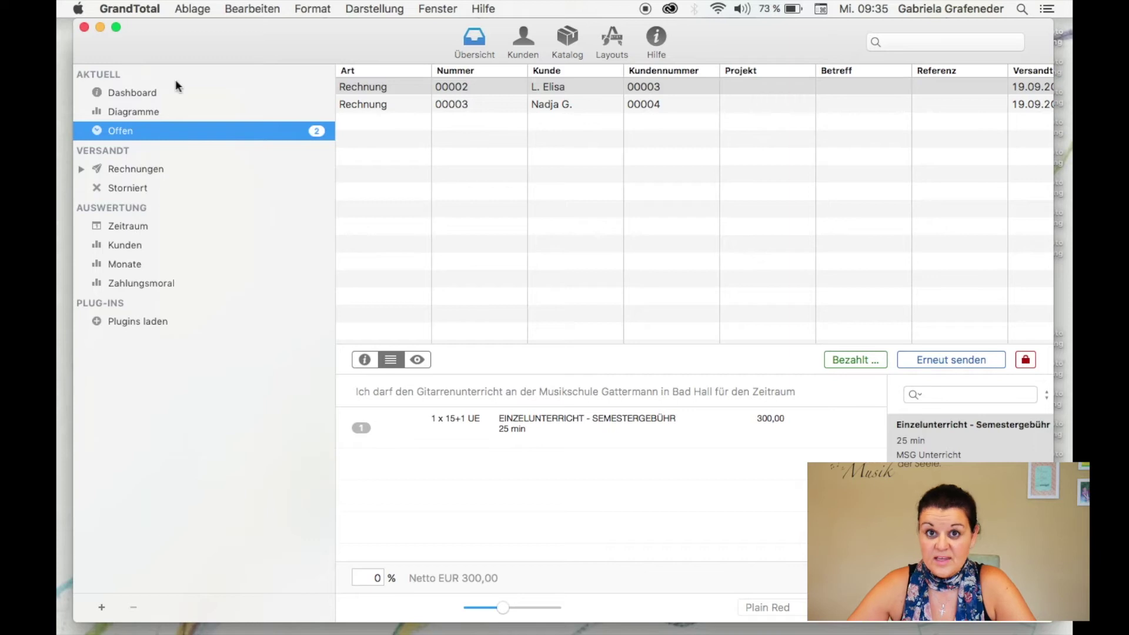
Open the customer list and view the options for adding a customer manually or from the address book.
click(527, 41)
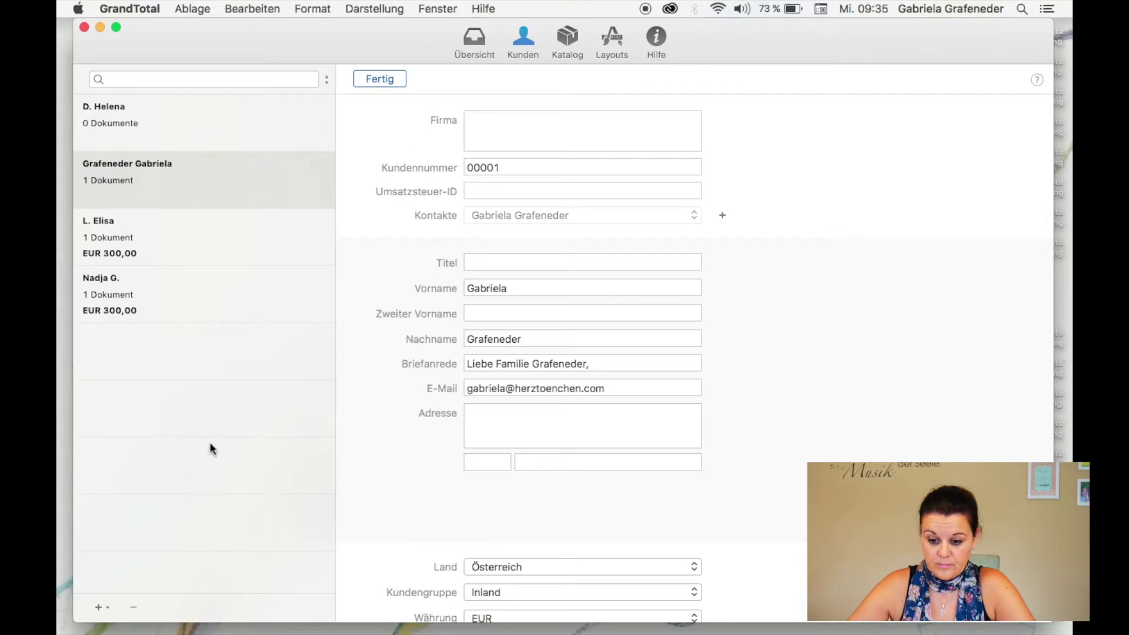
click(100, 607)
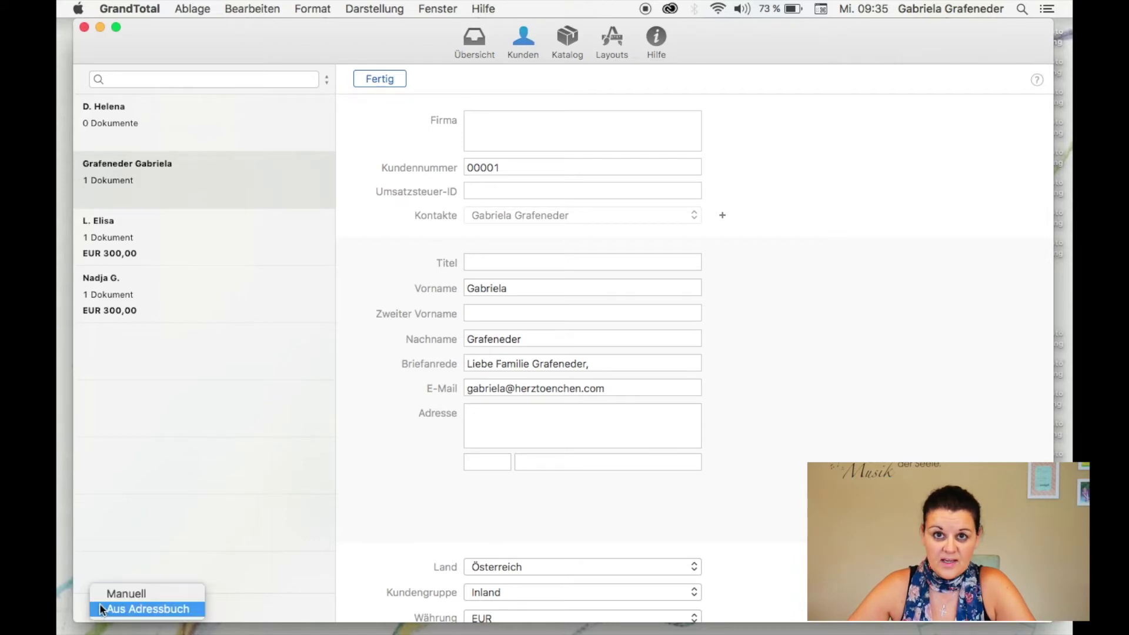
click(159, 614)
click(605, 300)
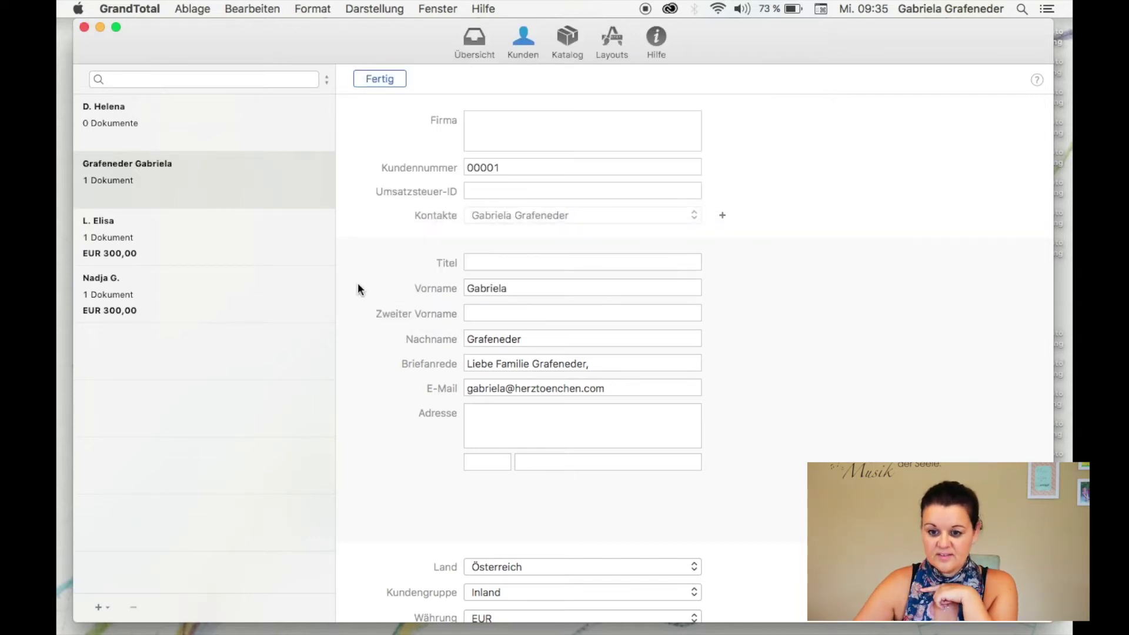
Review the selected customer's contact, address, payment and layout settings, including the available invoice layouts, and return to the customer's documents.
mouse_move(214, 197)
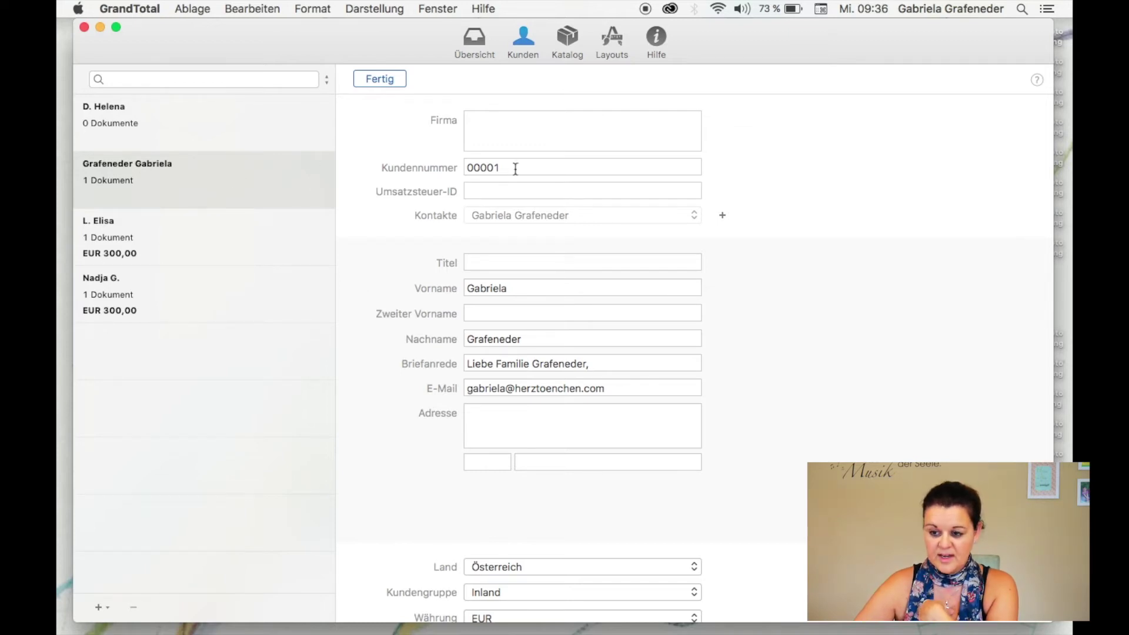
scroll(515, 168, down, 5)
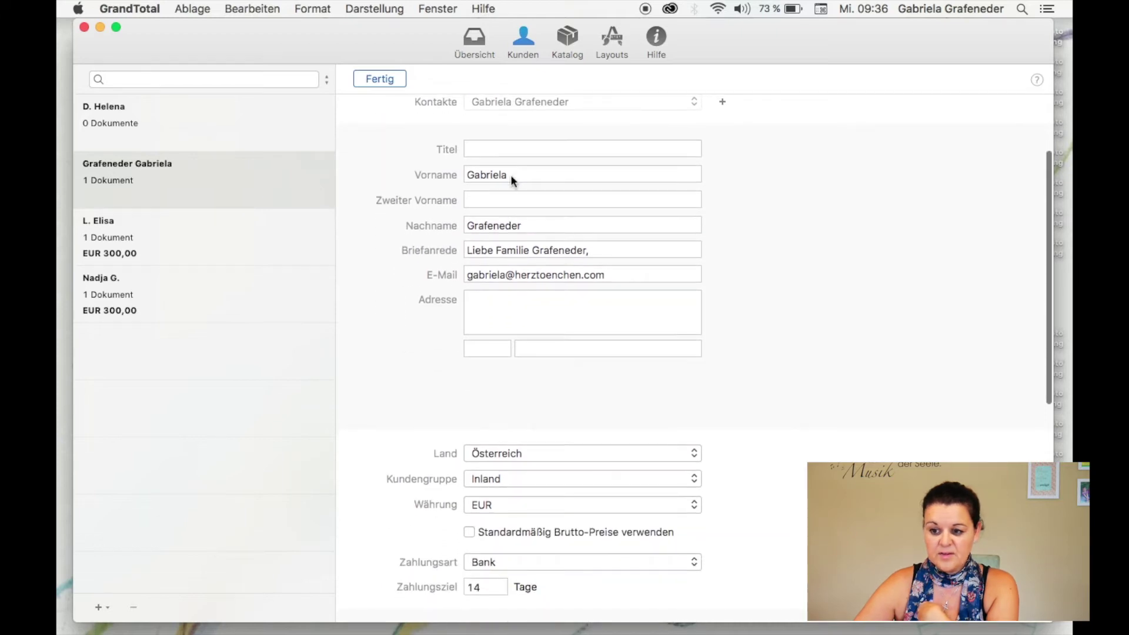
scroll(511, 176, down, 3)
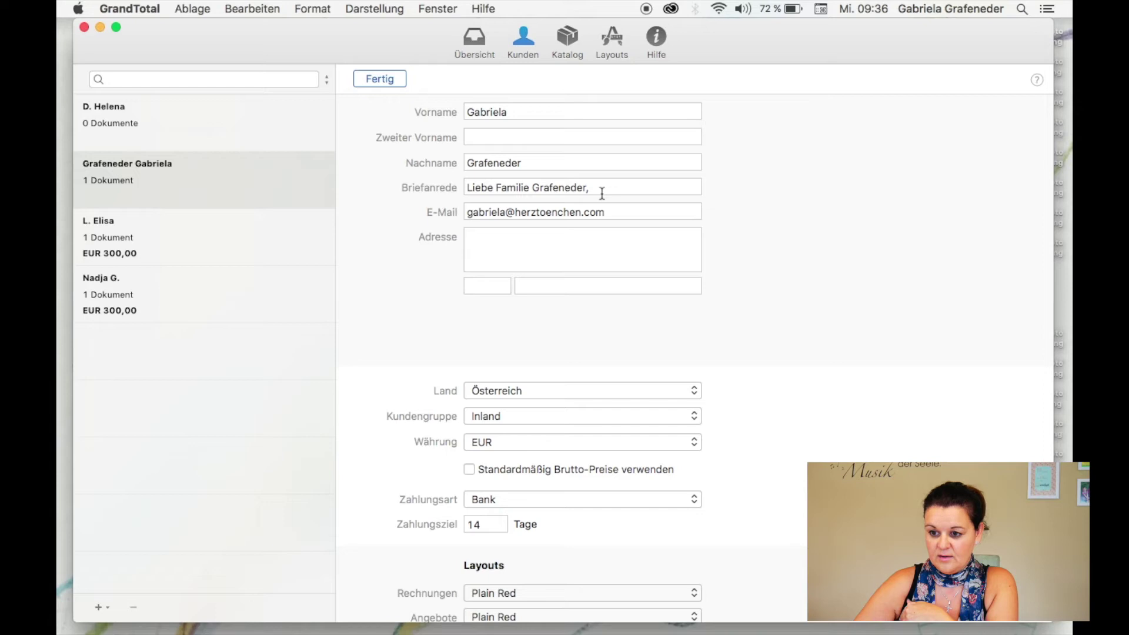
scroll(603, 193, down, 5)
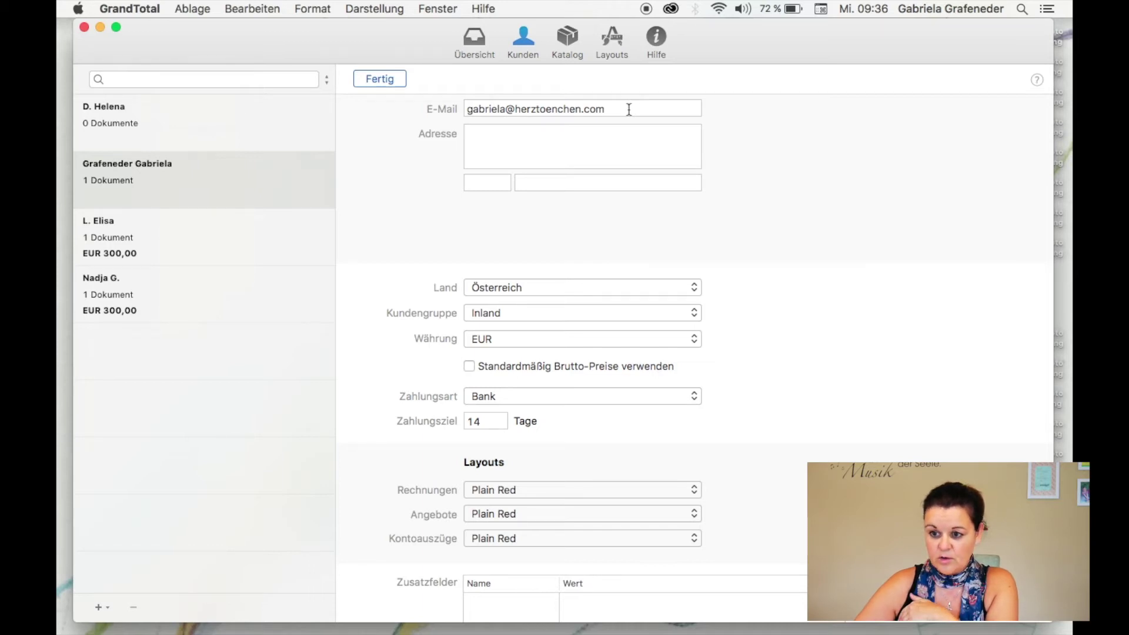
click(627, 146)
click(500, 181)
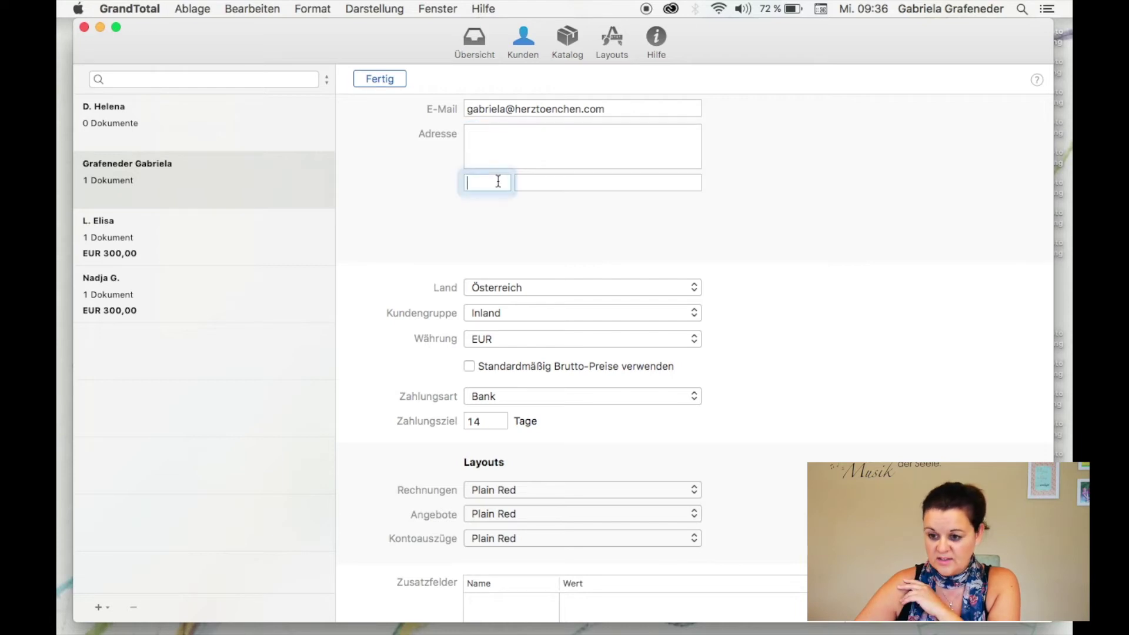
click(541, 183)
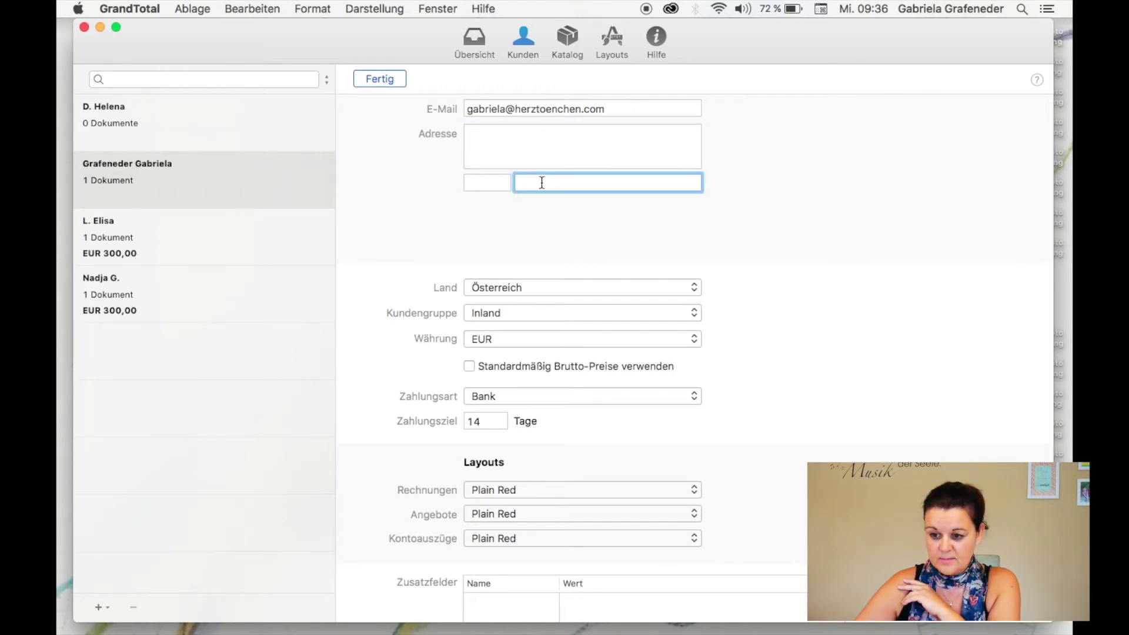
scroll(521, 284, down, 4)
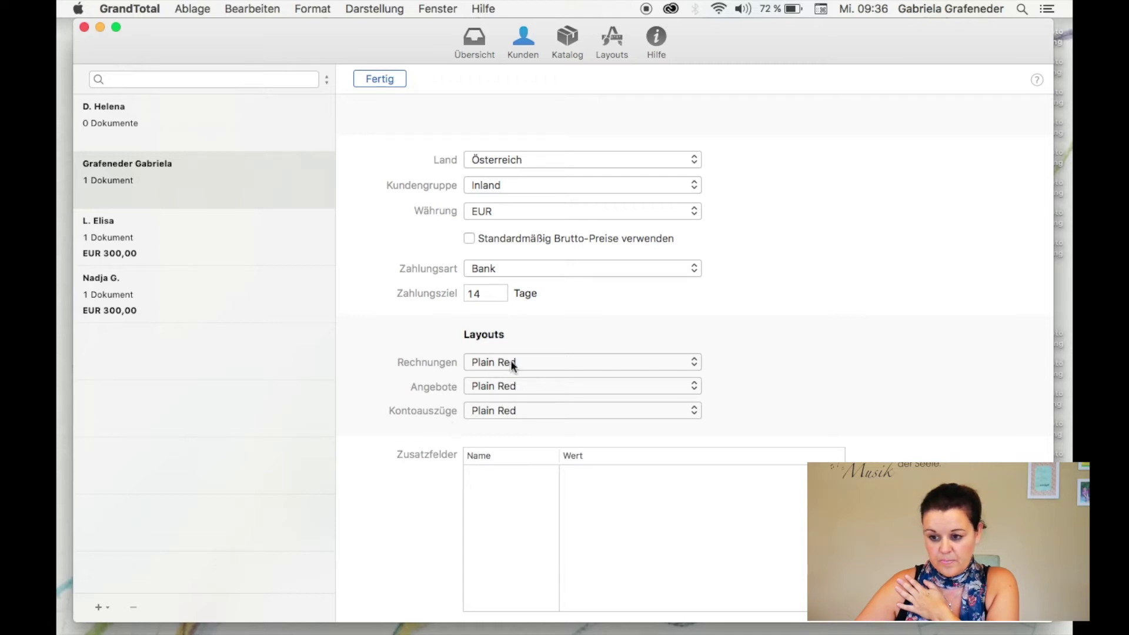
click(542, 362)
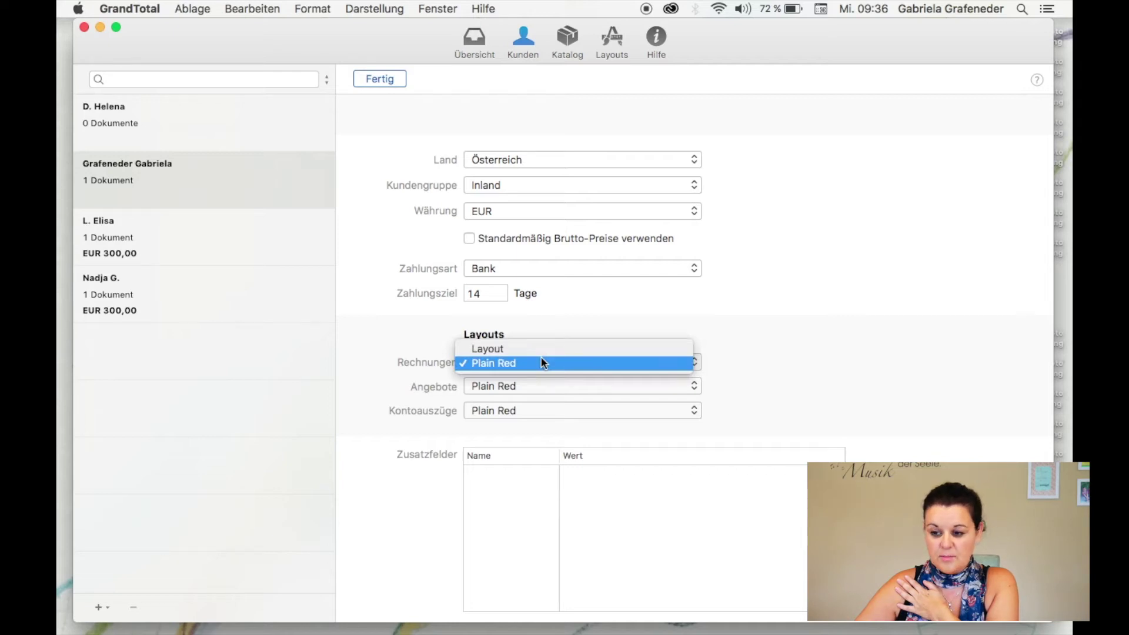
click(541, 362)
click(524, 41)
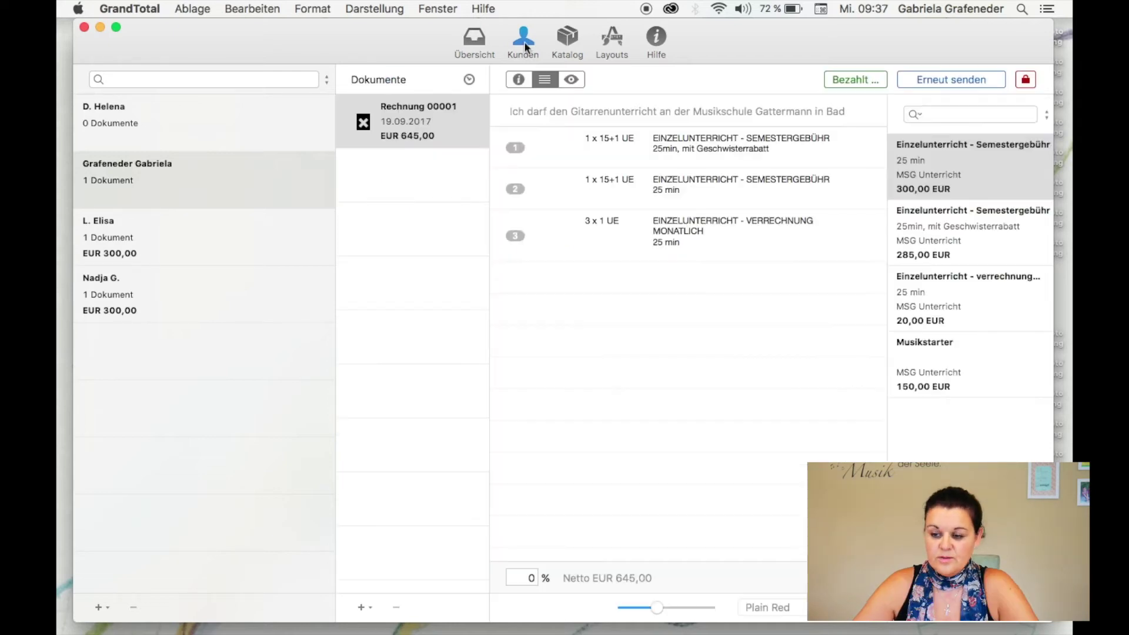
Examine the catalog entries for the discounted semester fee and the monthly billed individual lesson.
click(569, 39)
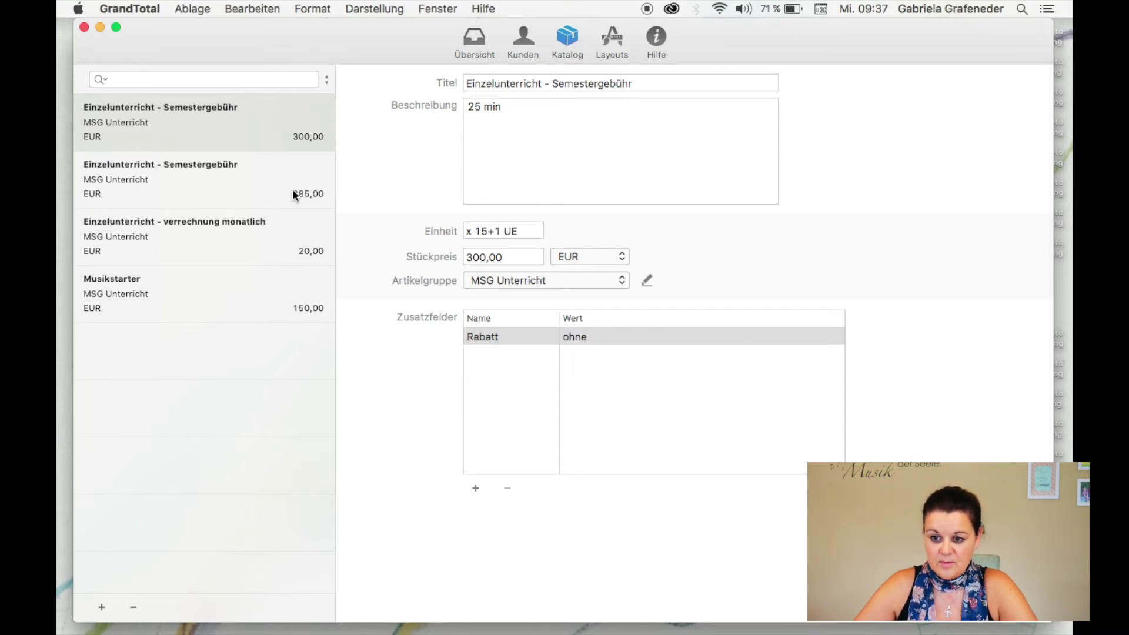
click(238, 184)
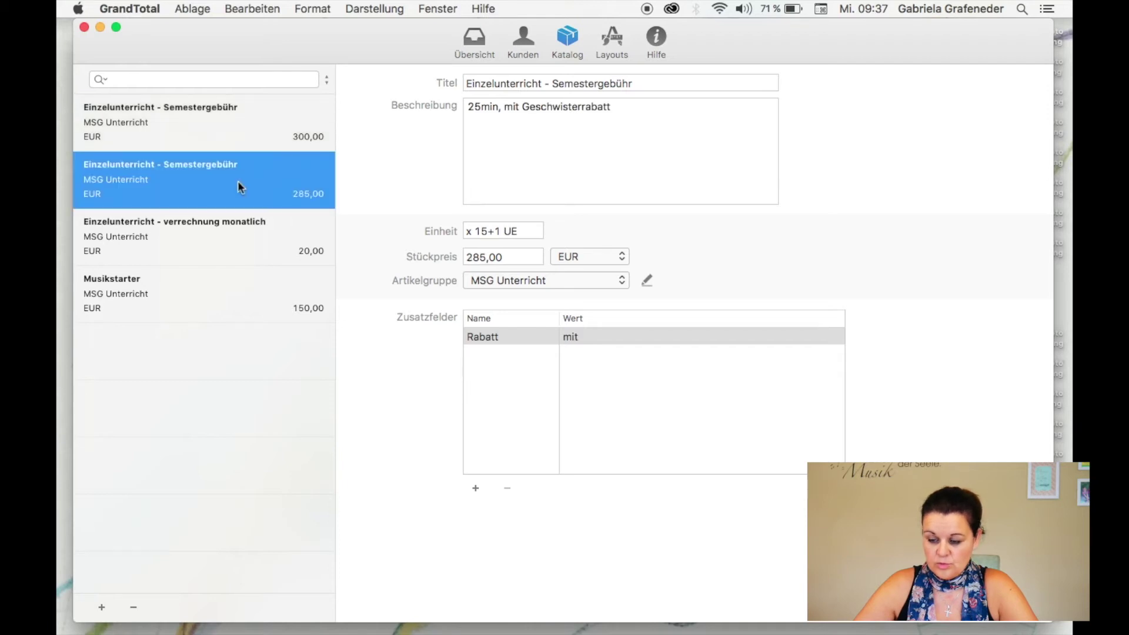
click(227, 244)
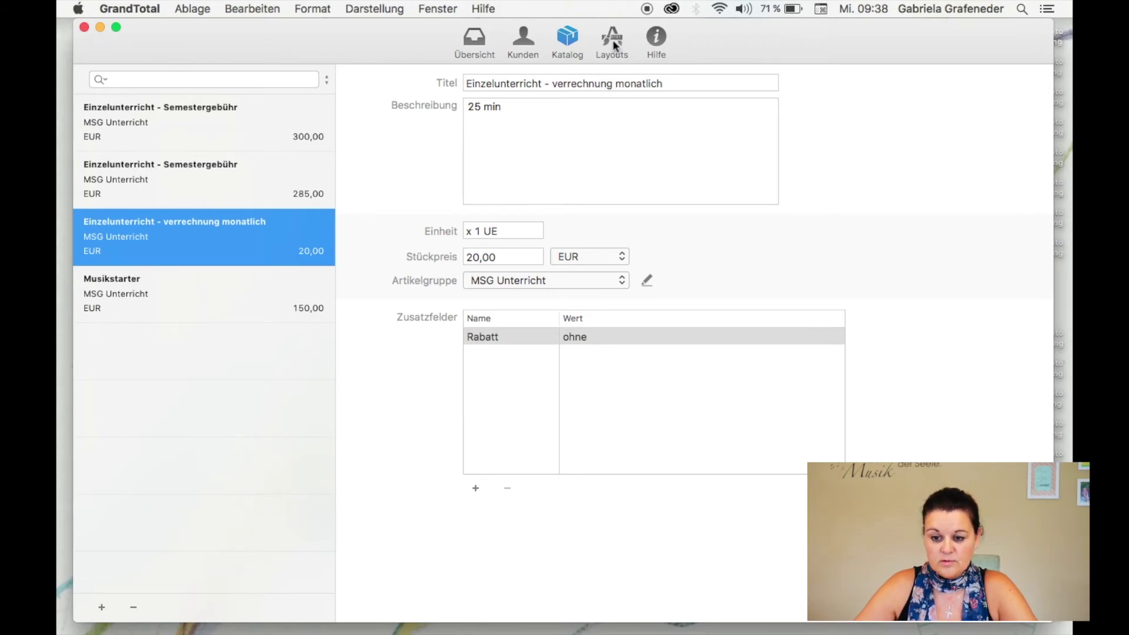
Create a new invoice for the second customer in the customer list.
click(523, 40)
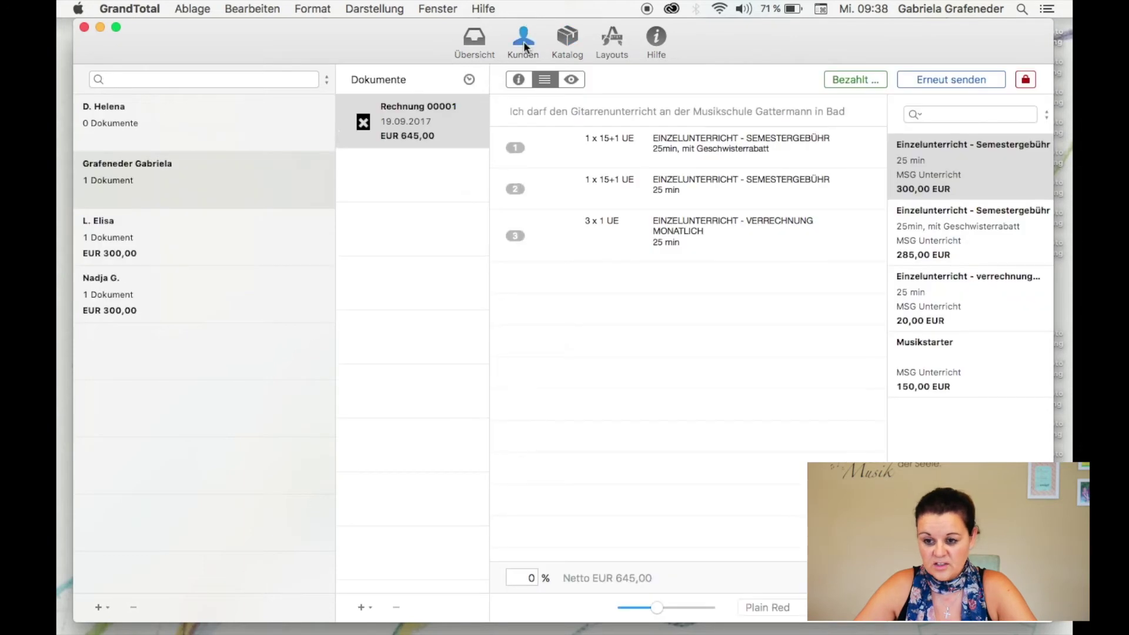
click(195, 198)
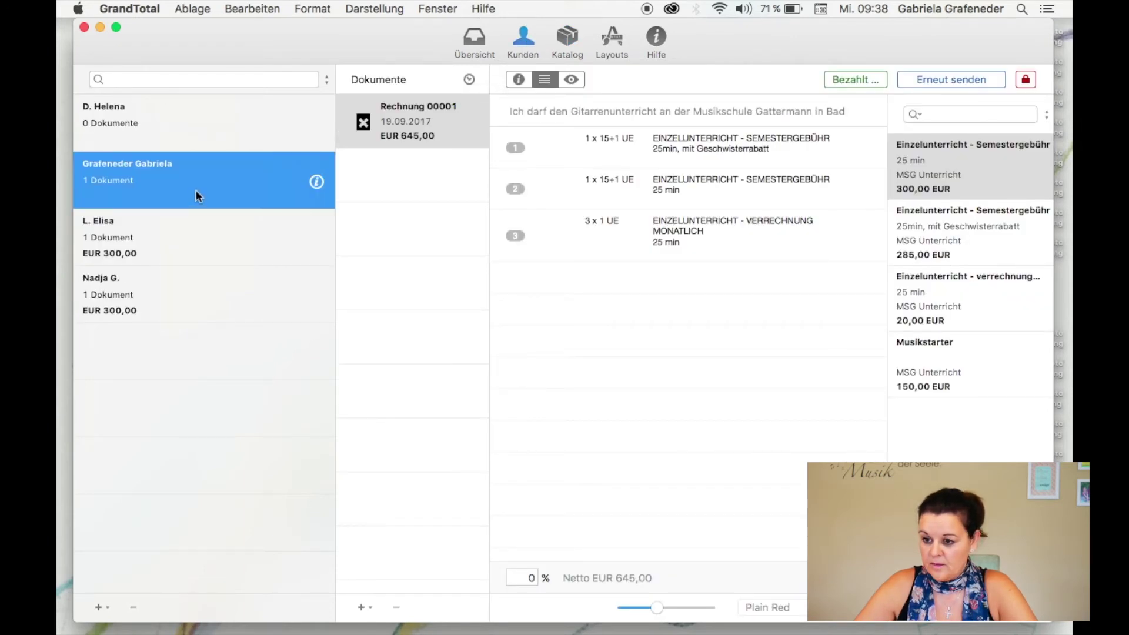
click(445, 175)
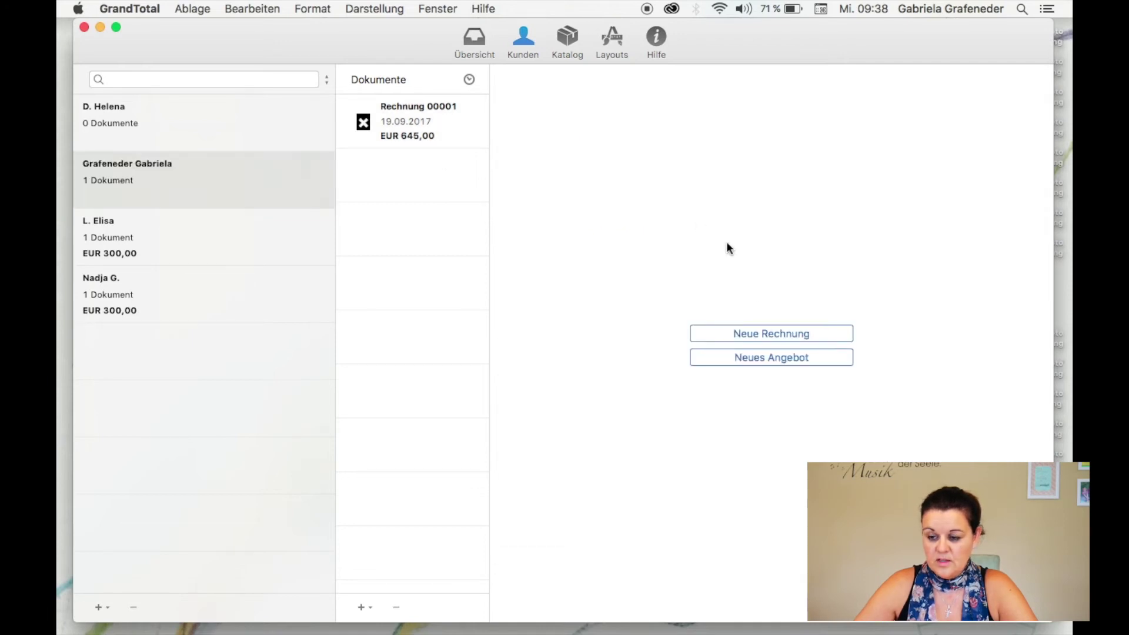
click(760, 335)
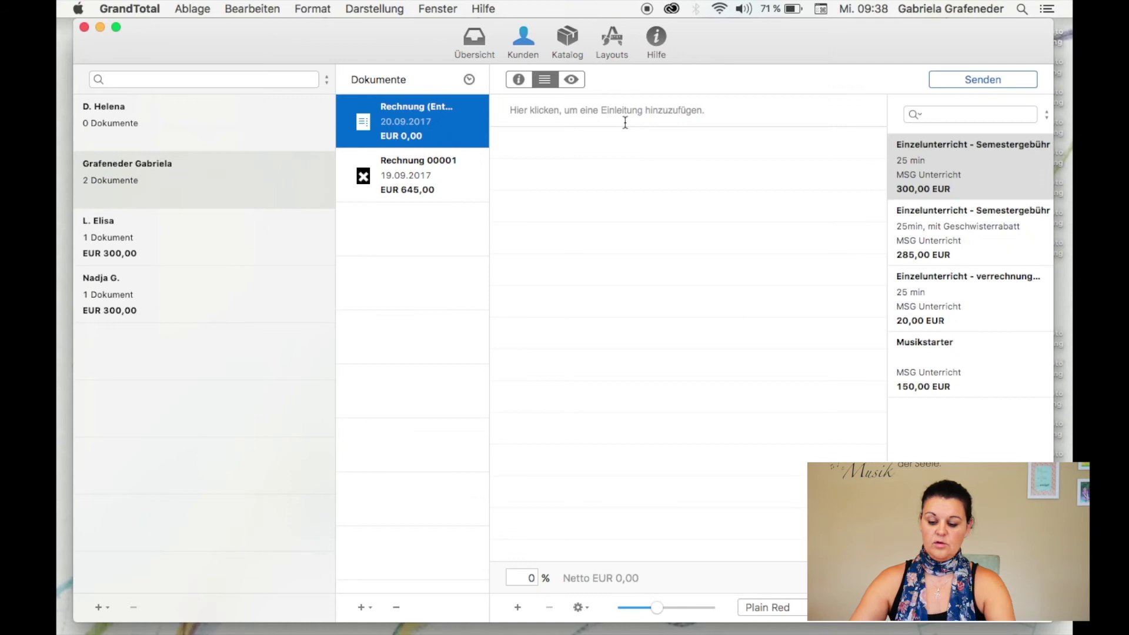
Add the saved introduction to the invoice that starts "Ich darf den Gitarrenunterricht" and bills "für den Monat September 2017".
click(576, 112)
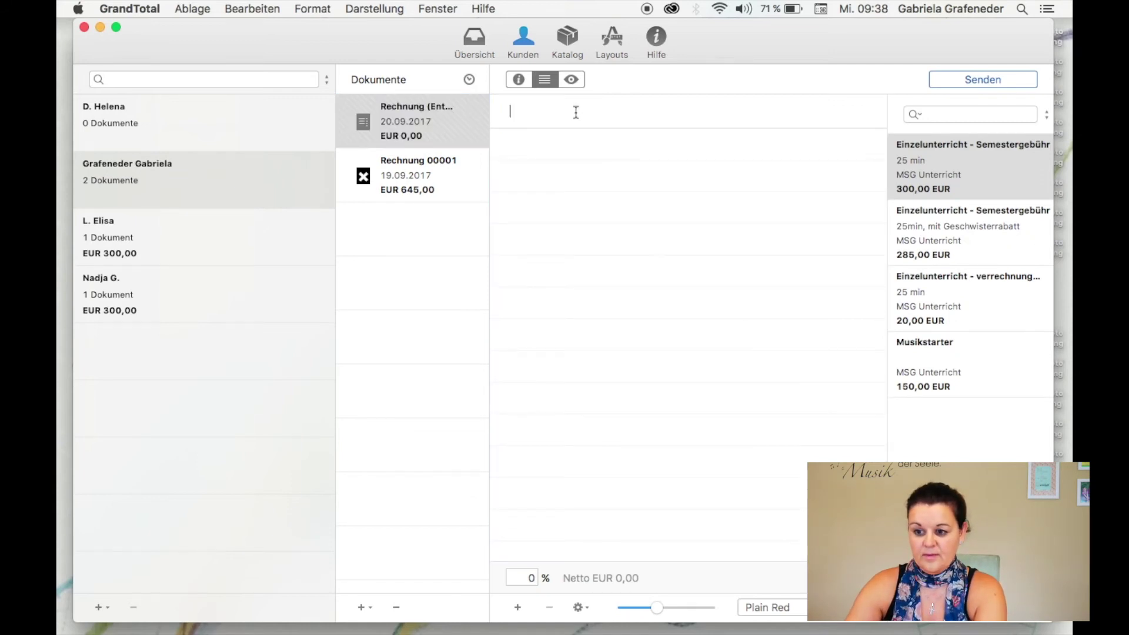
text(Ich dar)
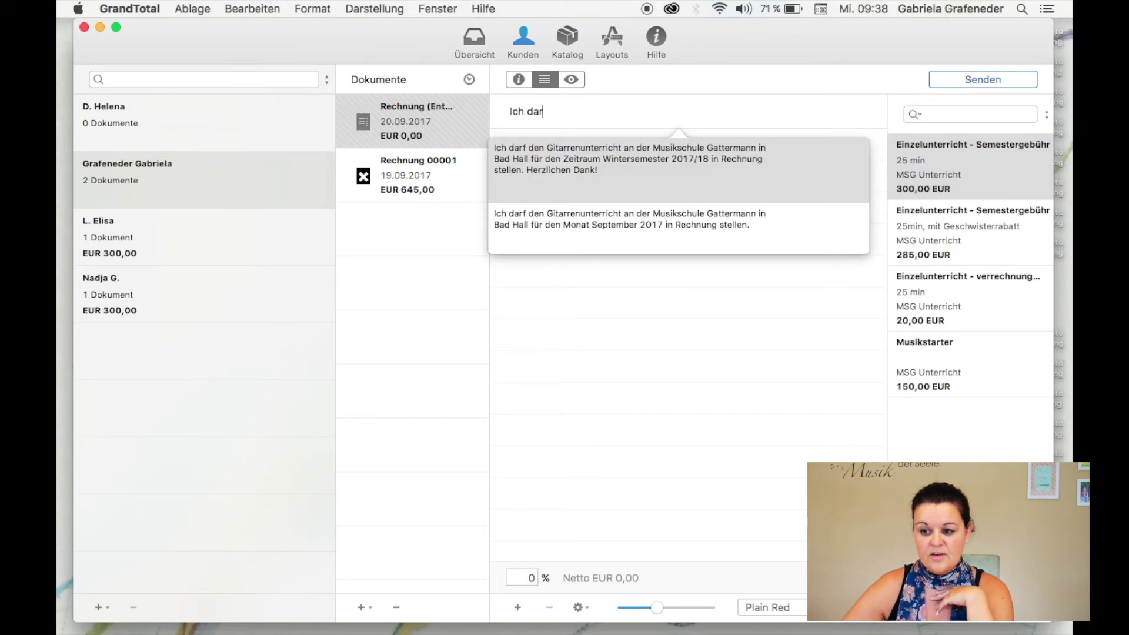
key(Down)
key(Return)
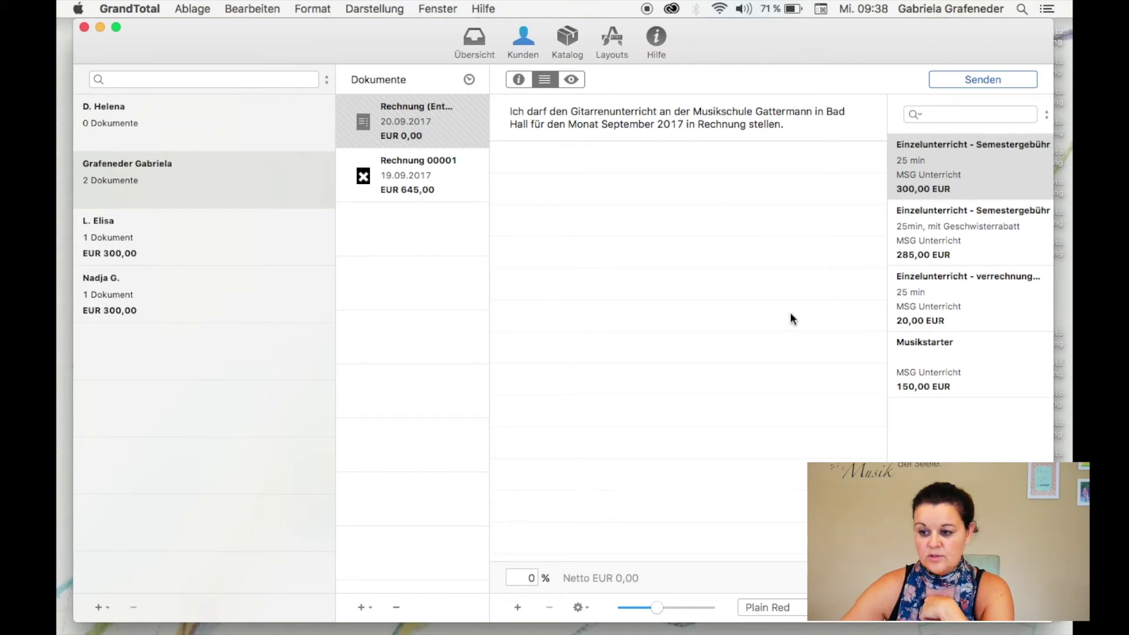
Add the catalog item "Einzelunterricht - verrechnung monatlich" to the invoice with a quantity of 3.
drag(918, 298, 608, 218)
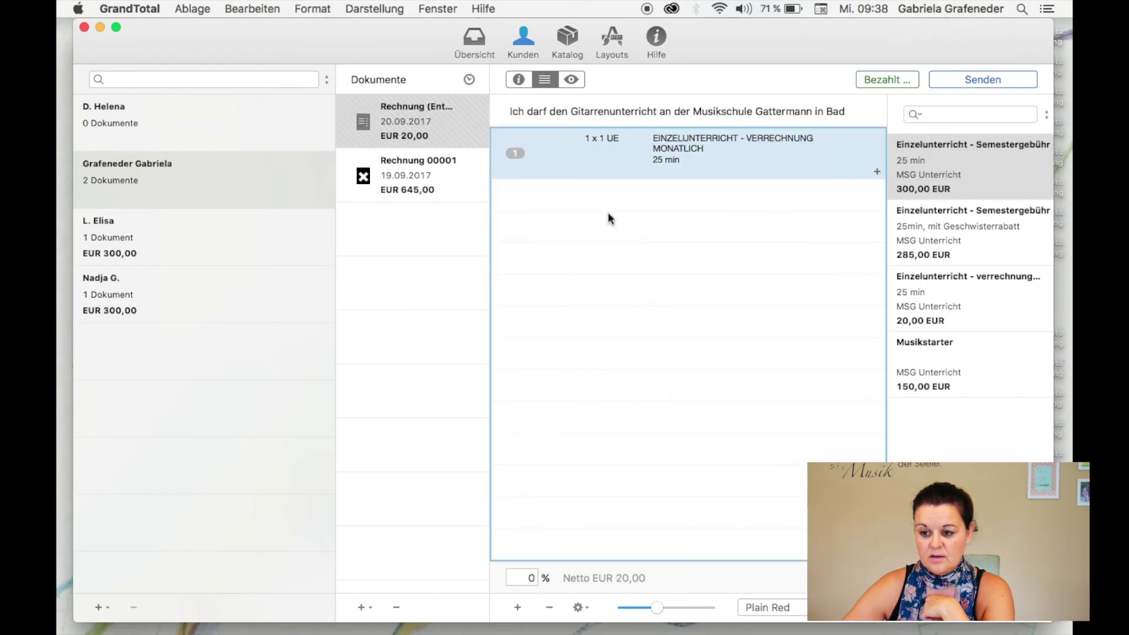
click(516, 153)
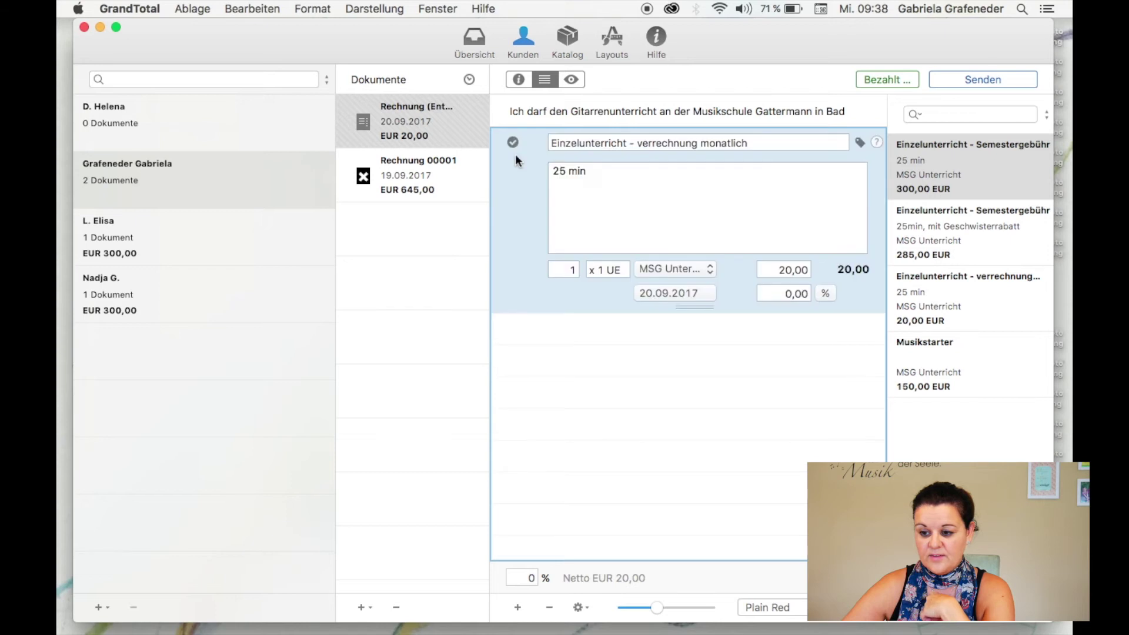
double_click(567, 270)
text(3)
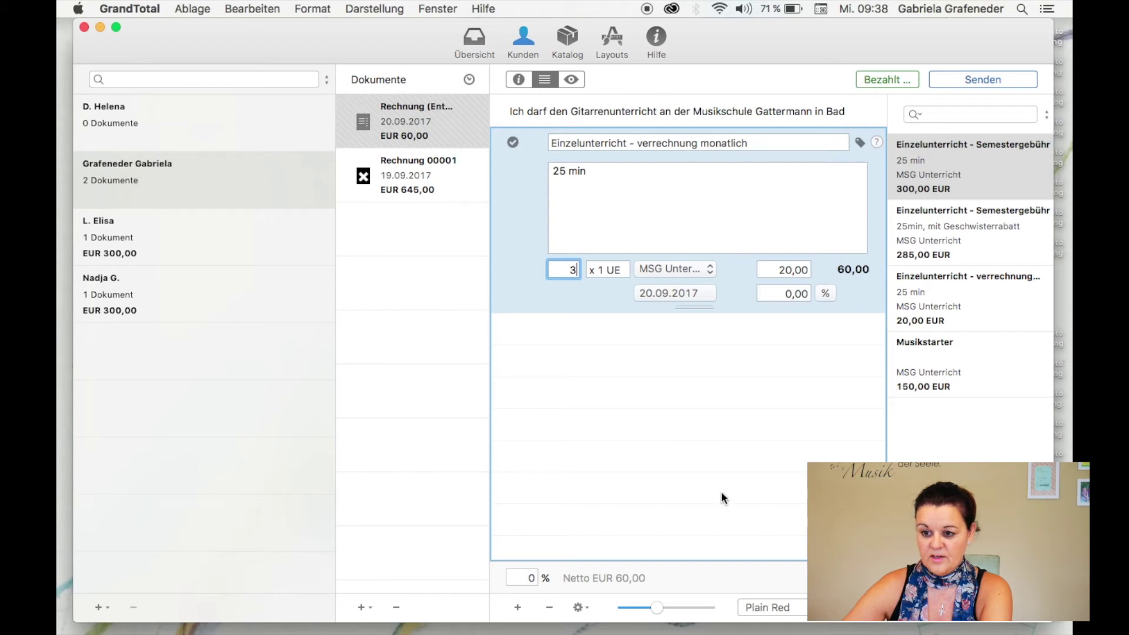
click(514, 143)
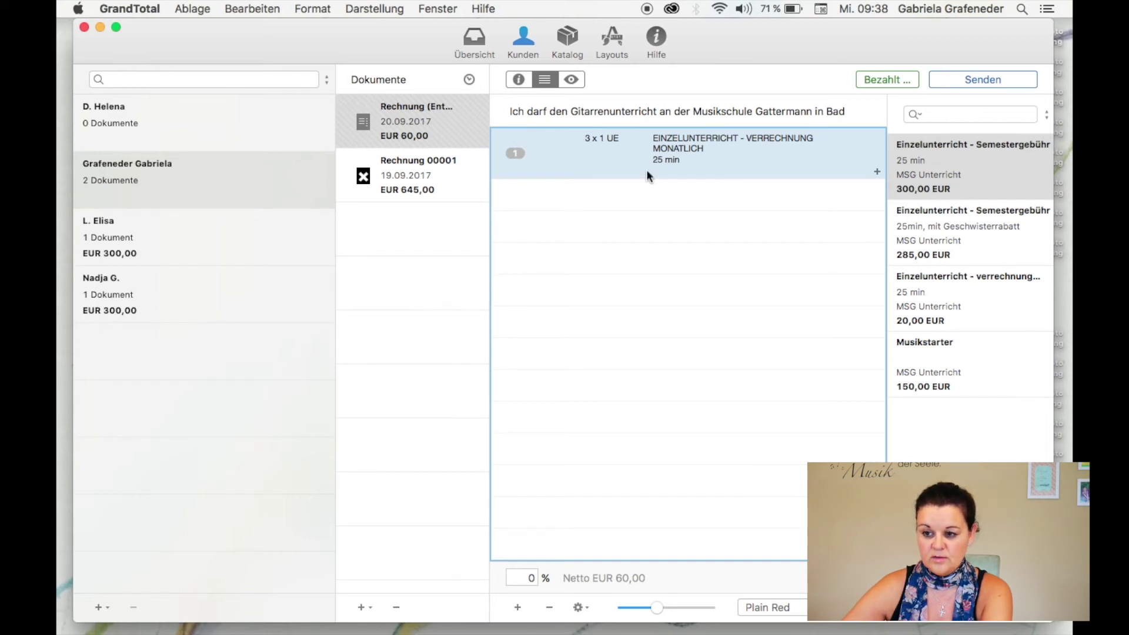
Preview the draft invoice and check its page from the letterhead down to the total and payment details.
click(571, 81)
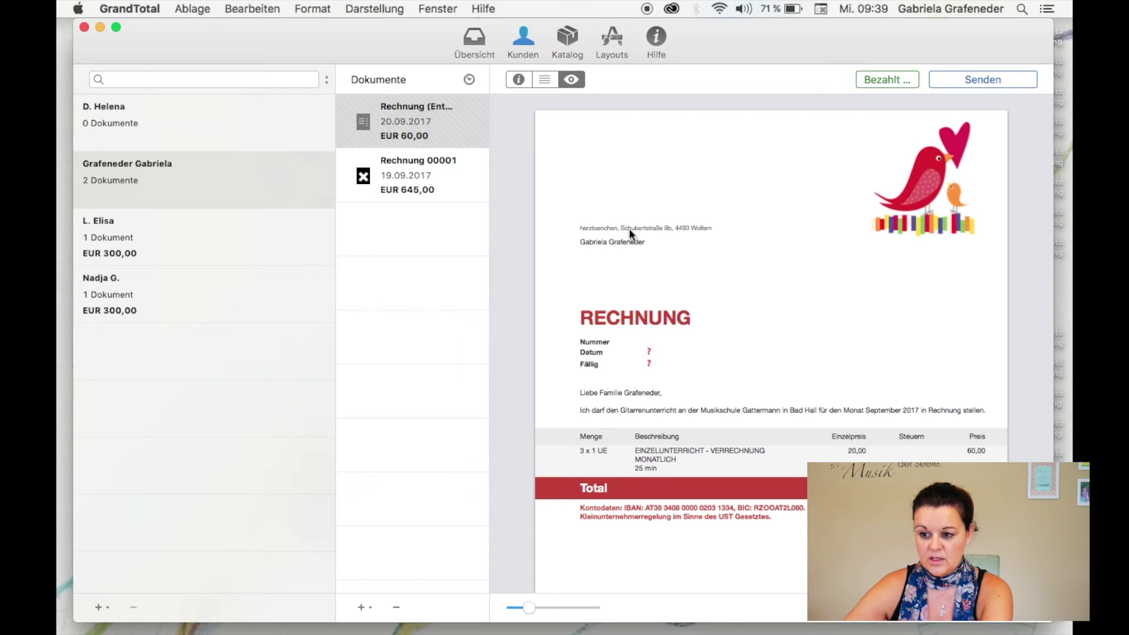
scroll(641, 277, down, 3)
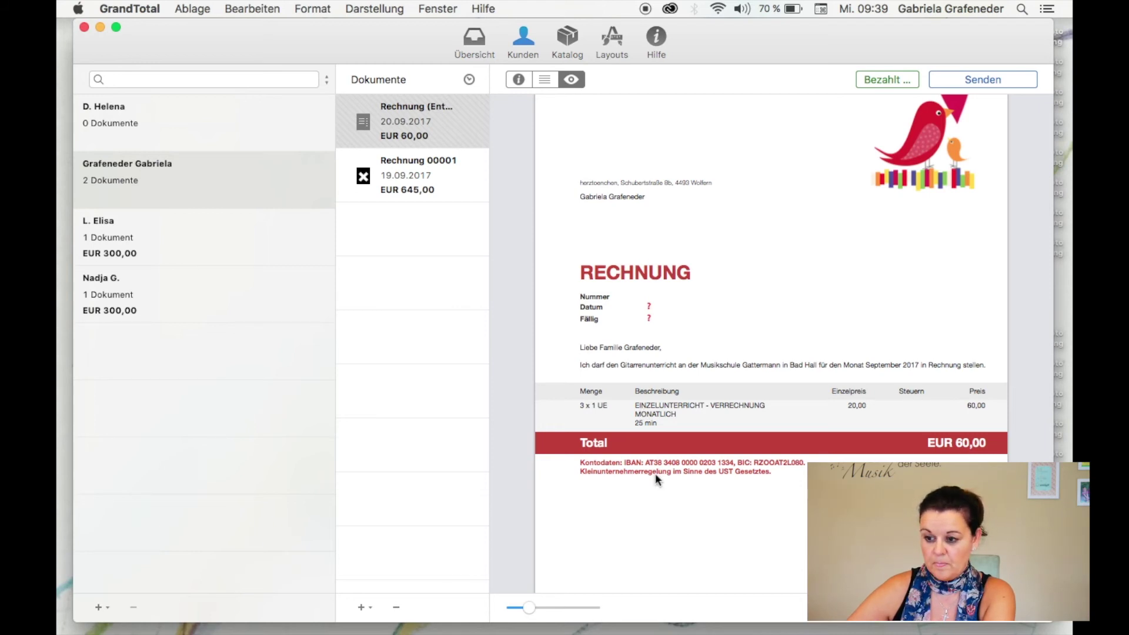
scroll(655, 475, down, 5)
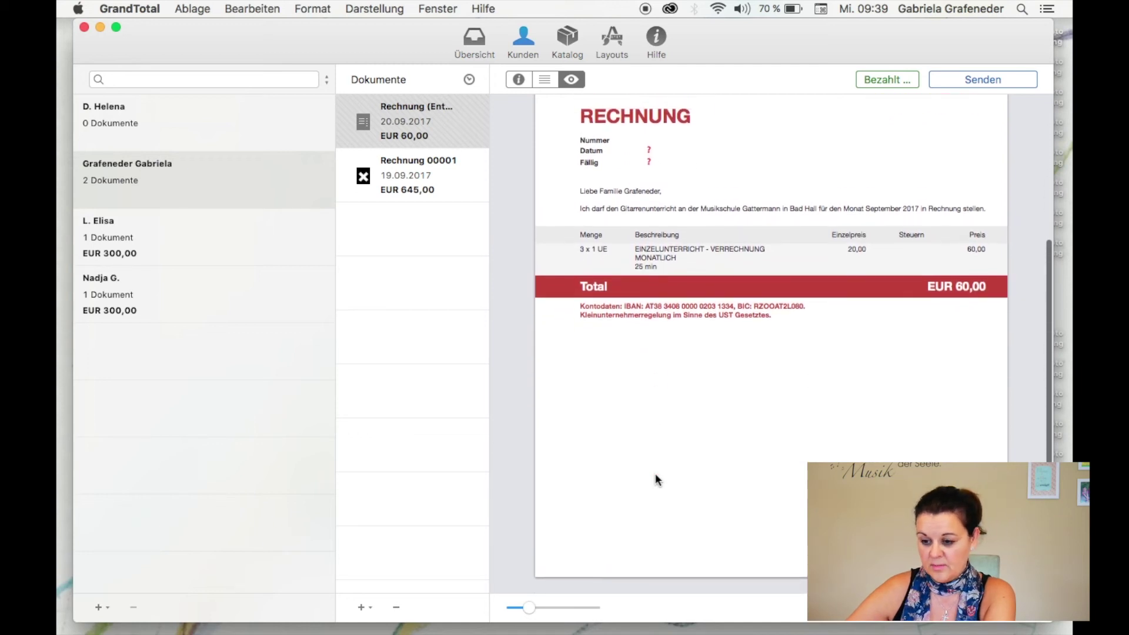
scroll(656, 478, up, 4)
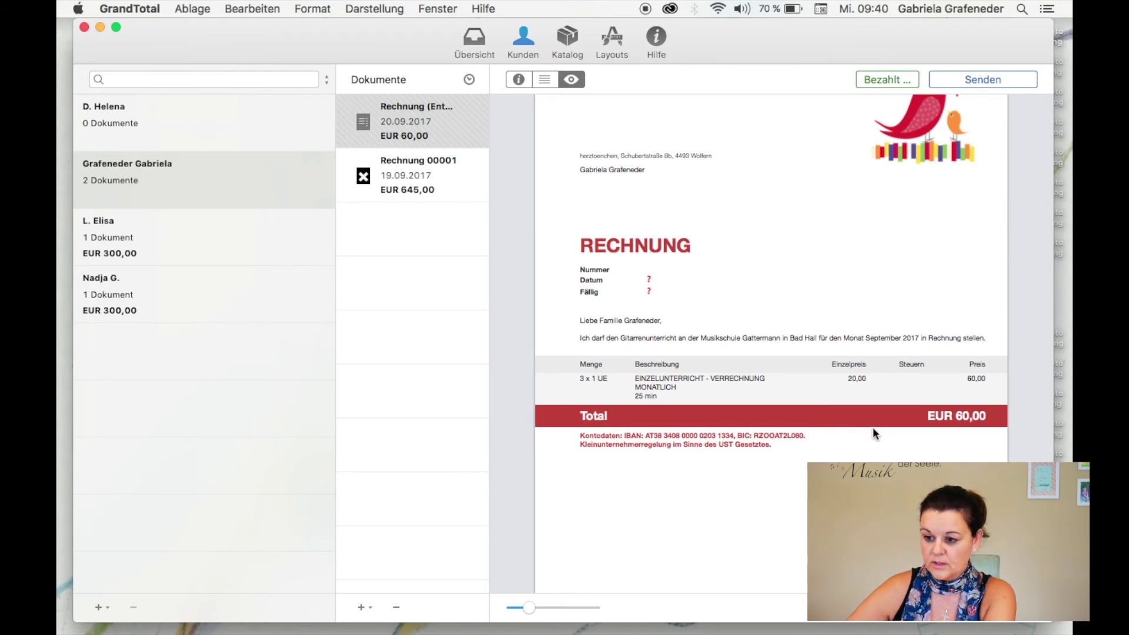
scroll(837, 443, up, 3)
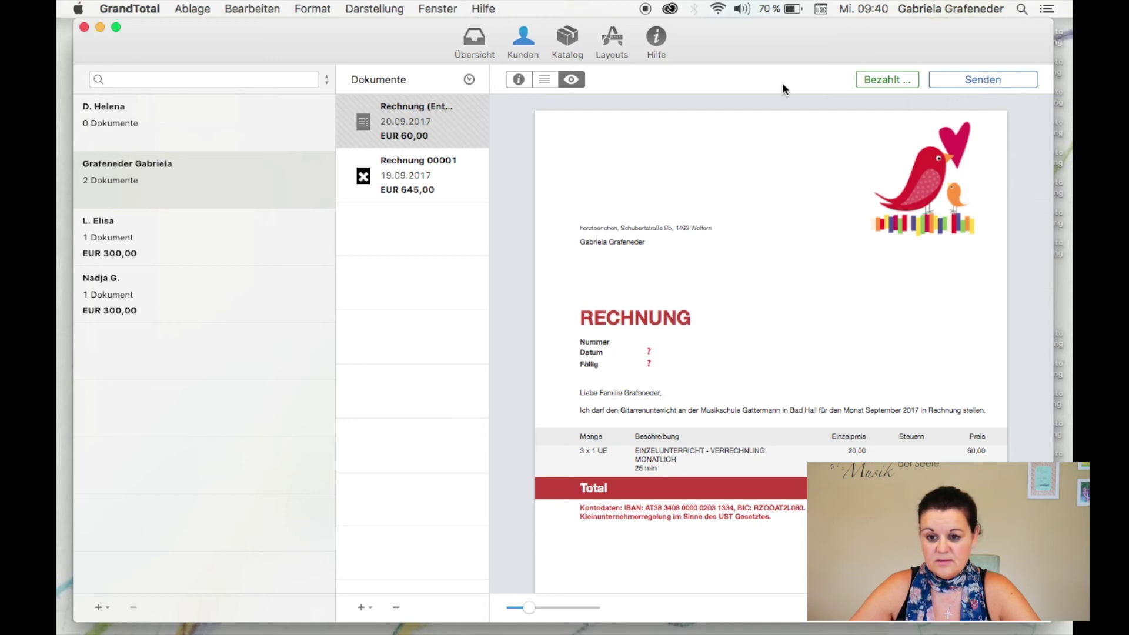
Return to the overview and view the dashboard's open amount and period comparisons.
click(473, 42)
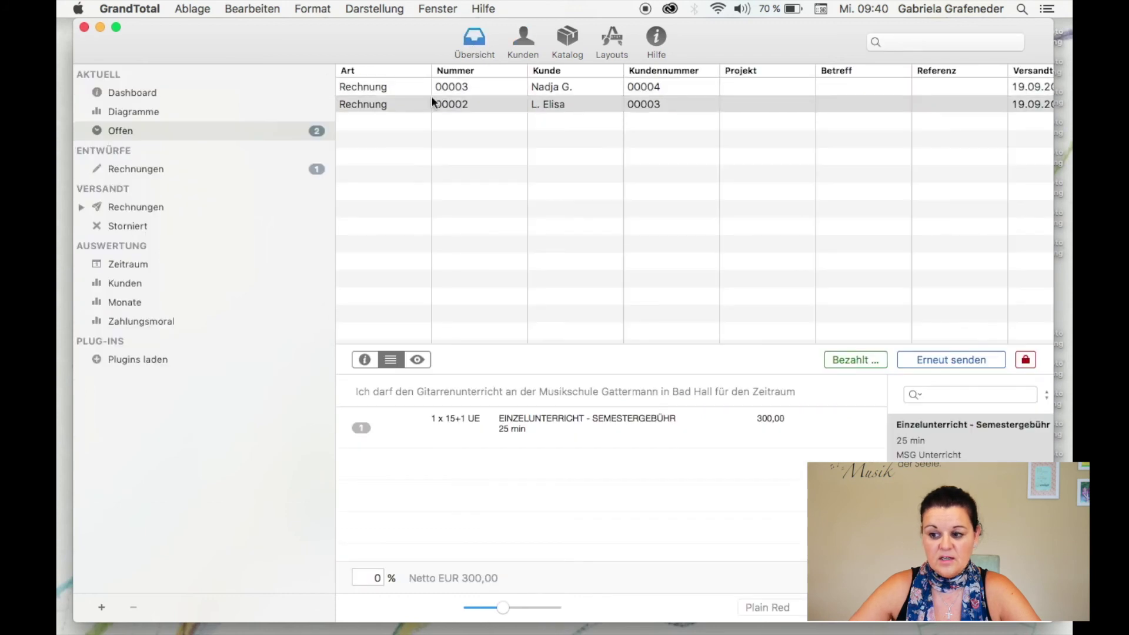
click(144, 92)
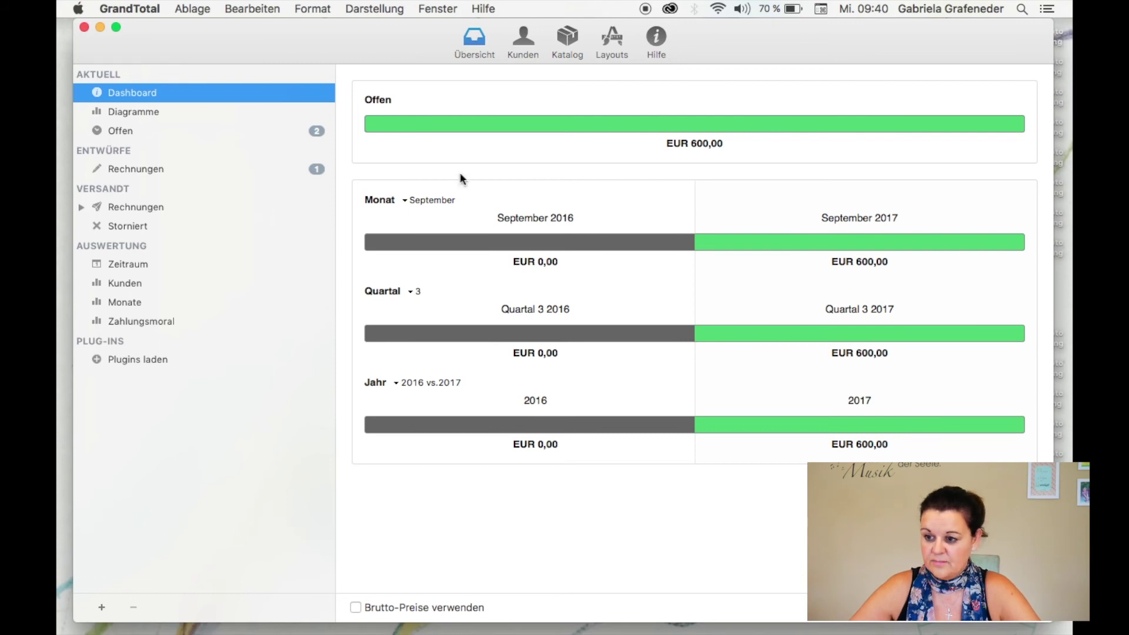
Revisit the customer's draft invoice preview, and look over the first page of the DIN A4 layout named "Layout".
click(519, 47)
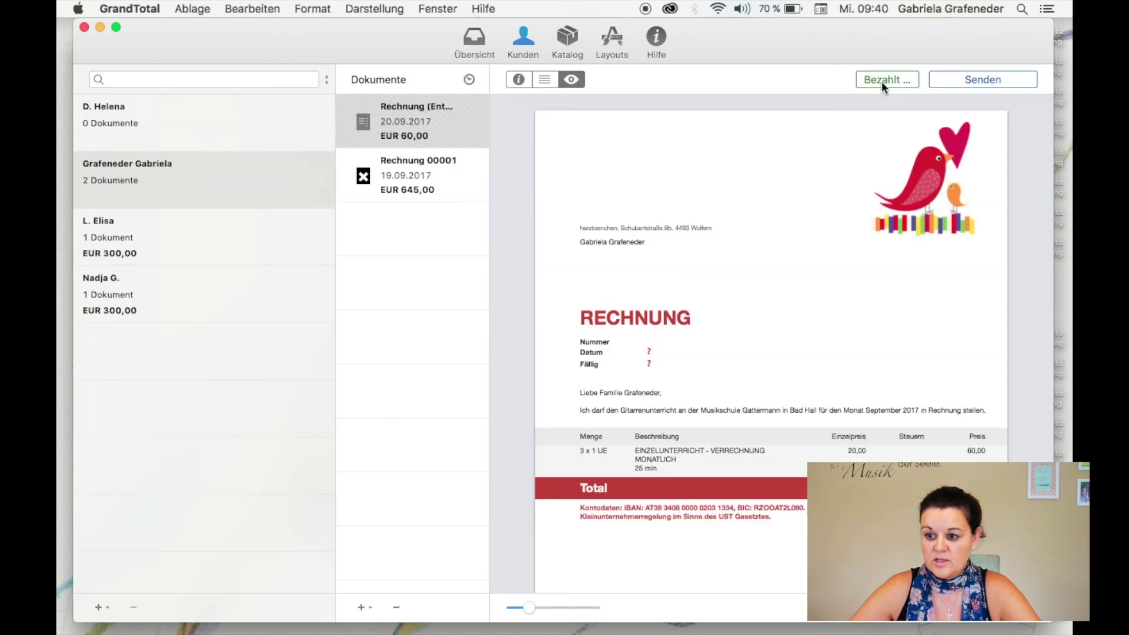
click(616, 48)
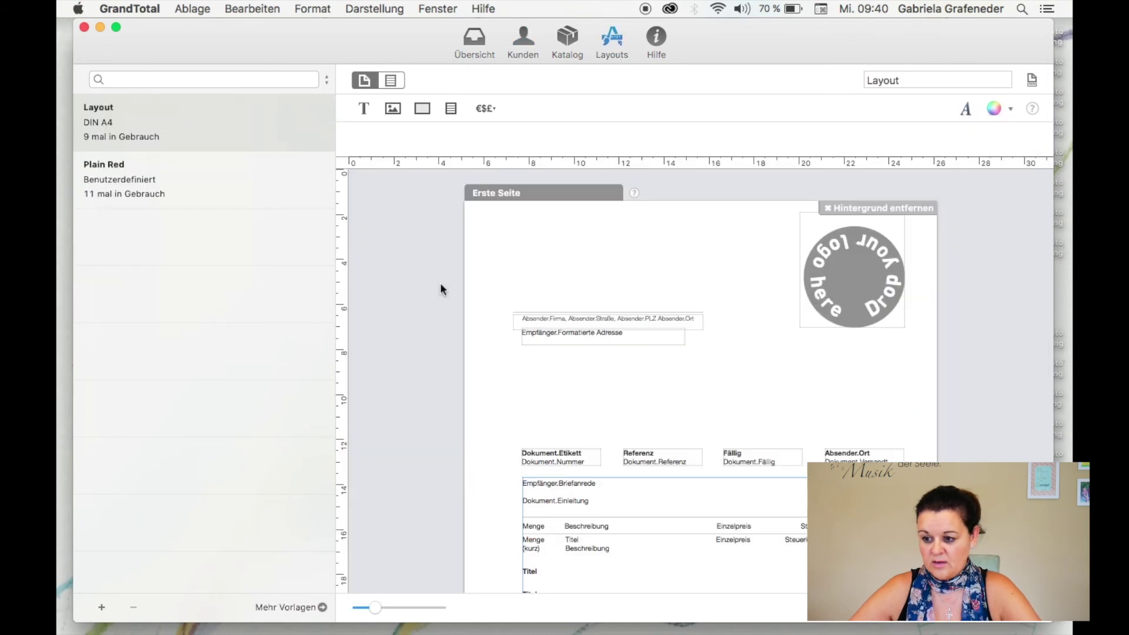
scroll(420, 363, down, 5)
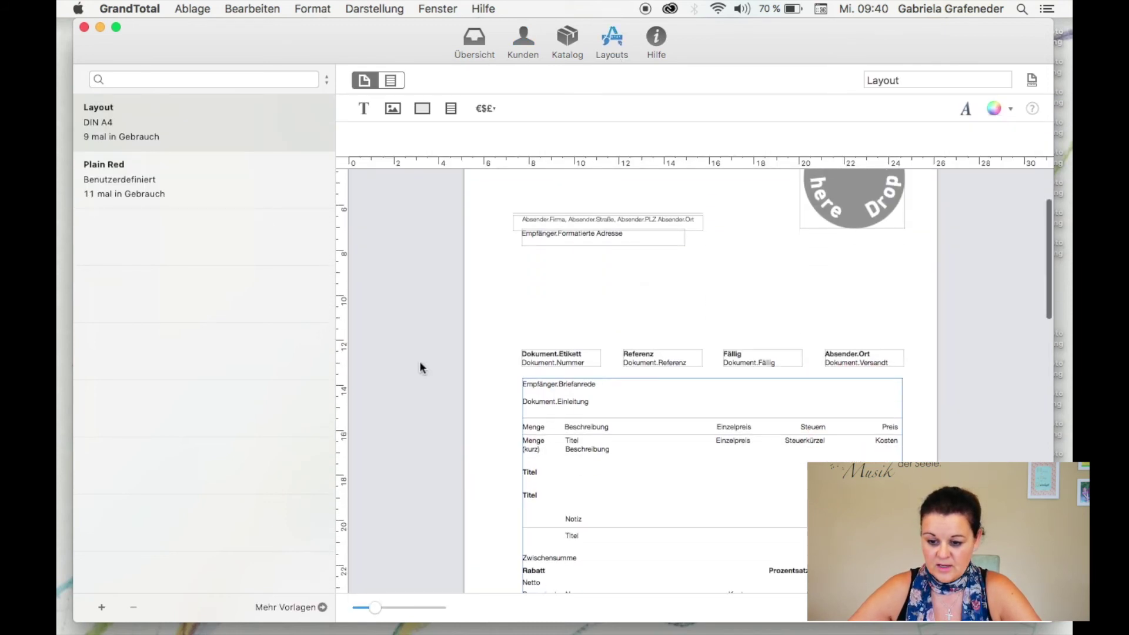
scroll(420, 362, up, 5)
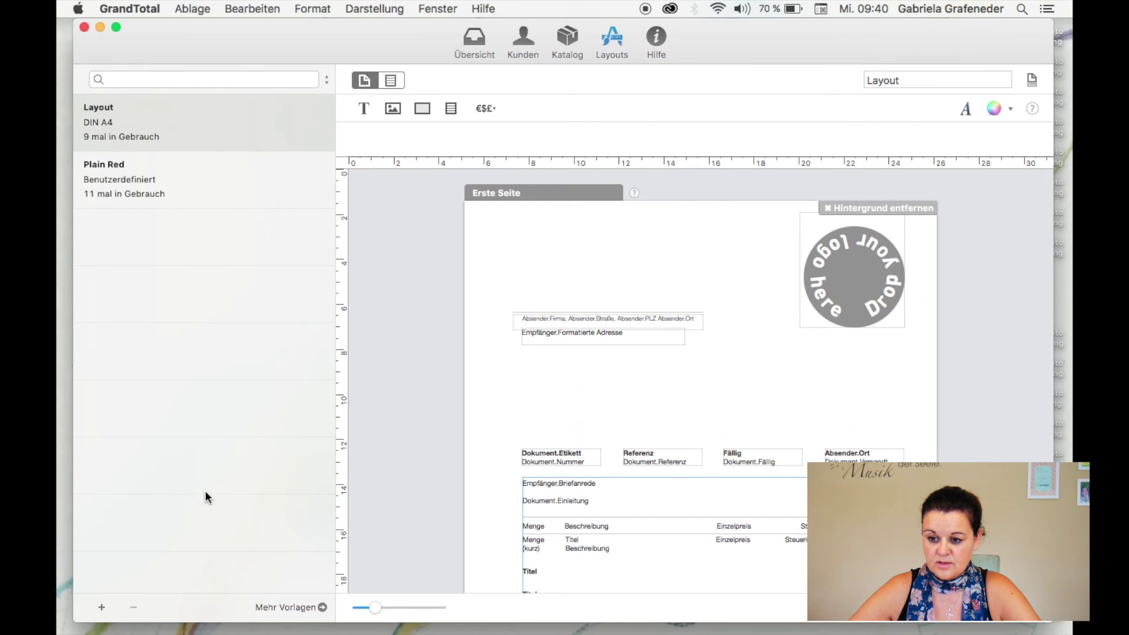
Browse the additional invoice templates in the GrandTotal 4 and Classic collections, and close the gallery without installing any.
click(308, 611)
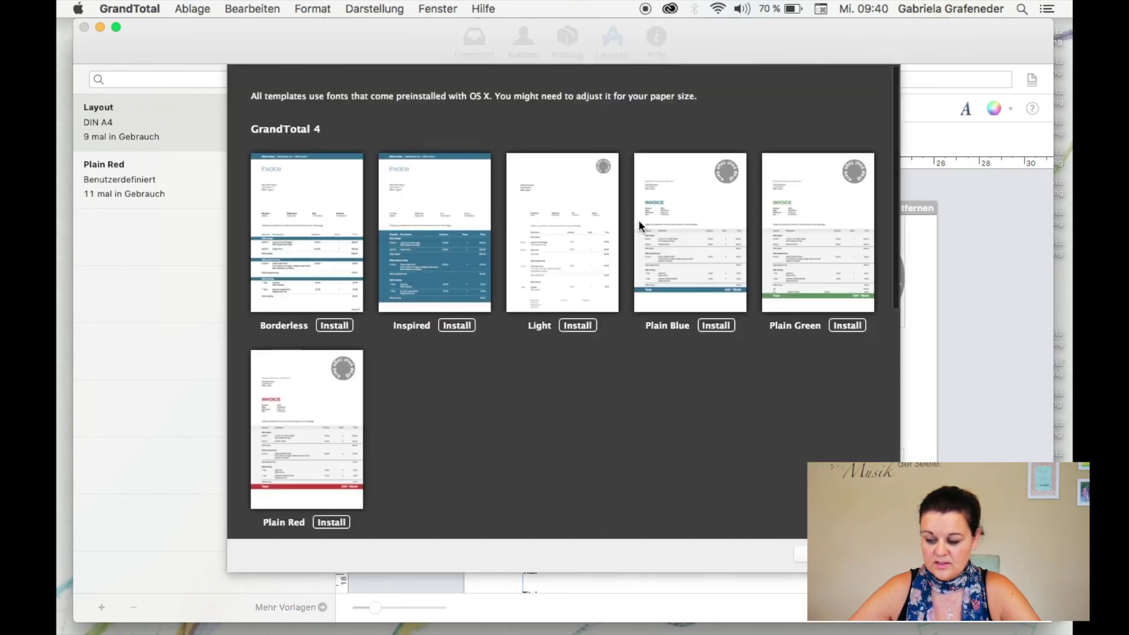
scroll(639, 220, down, 8)
scroll(641, 226, down, 3)
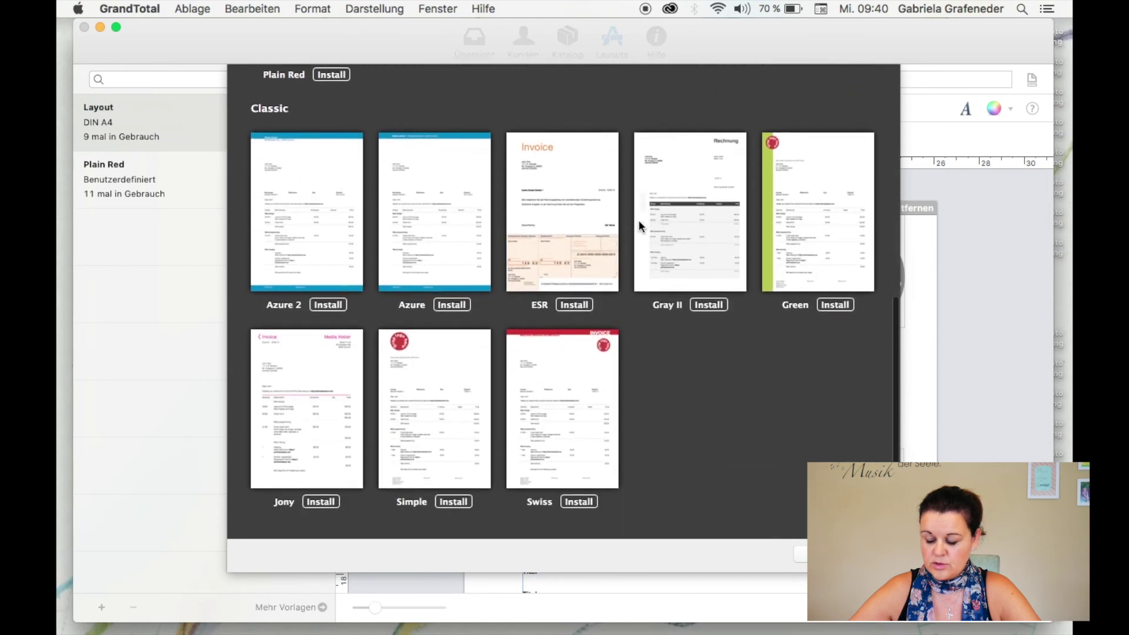
scroll(640, 226, up, 4)
scroll(641, 227, up, 6)
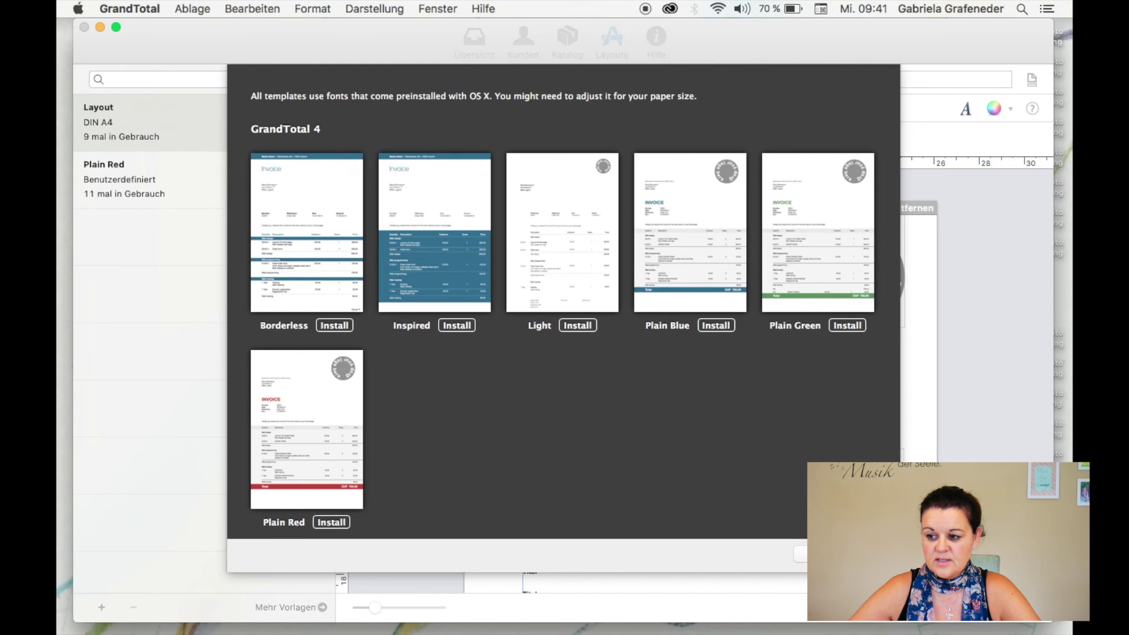
click(820, 554)
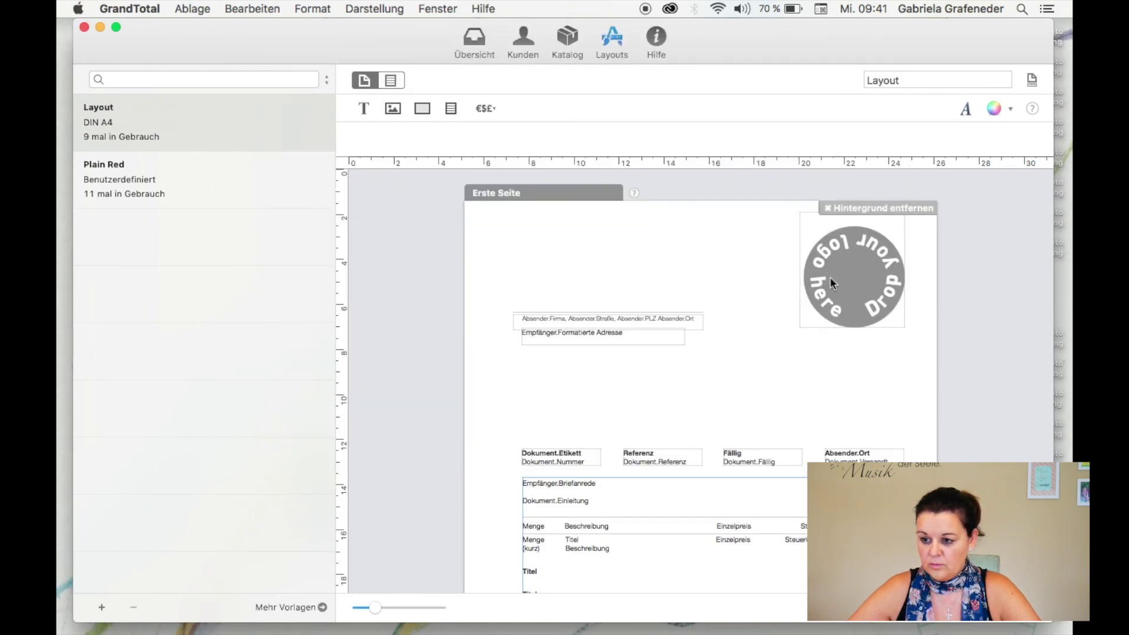
Examine the "Layout" template from its logo placeholder through the footer fields and the following page, and return to the overview.
scroll(742, 388, down, 5)
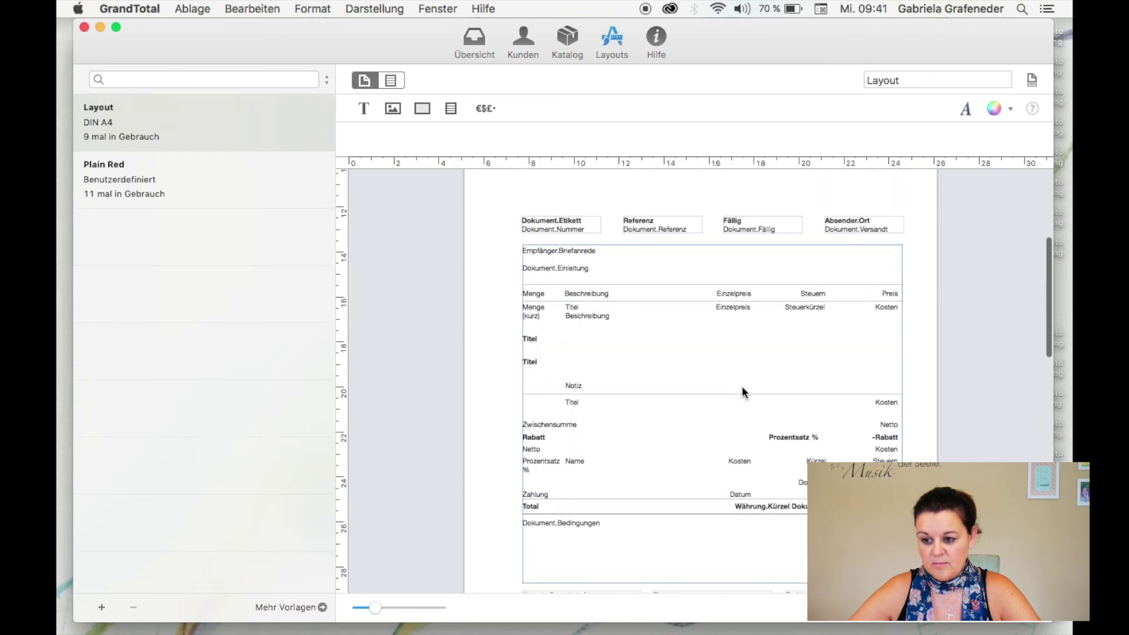
scroll(747, 449, down, 3)
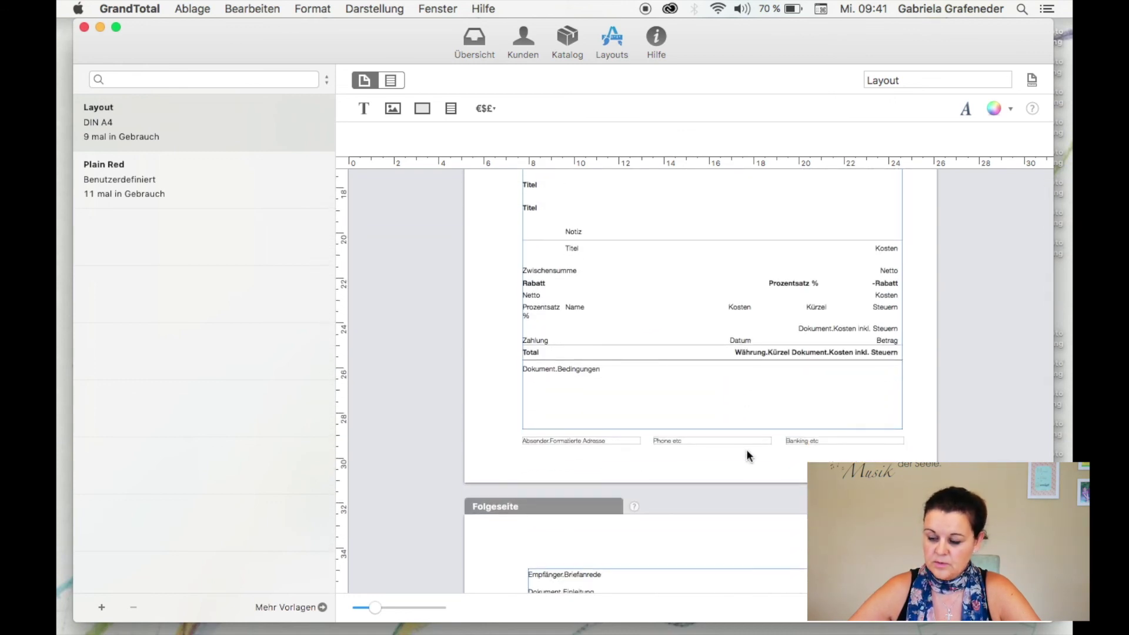
scroll(747, 455, down, 5)
scroll(748, 455, down, 8)
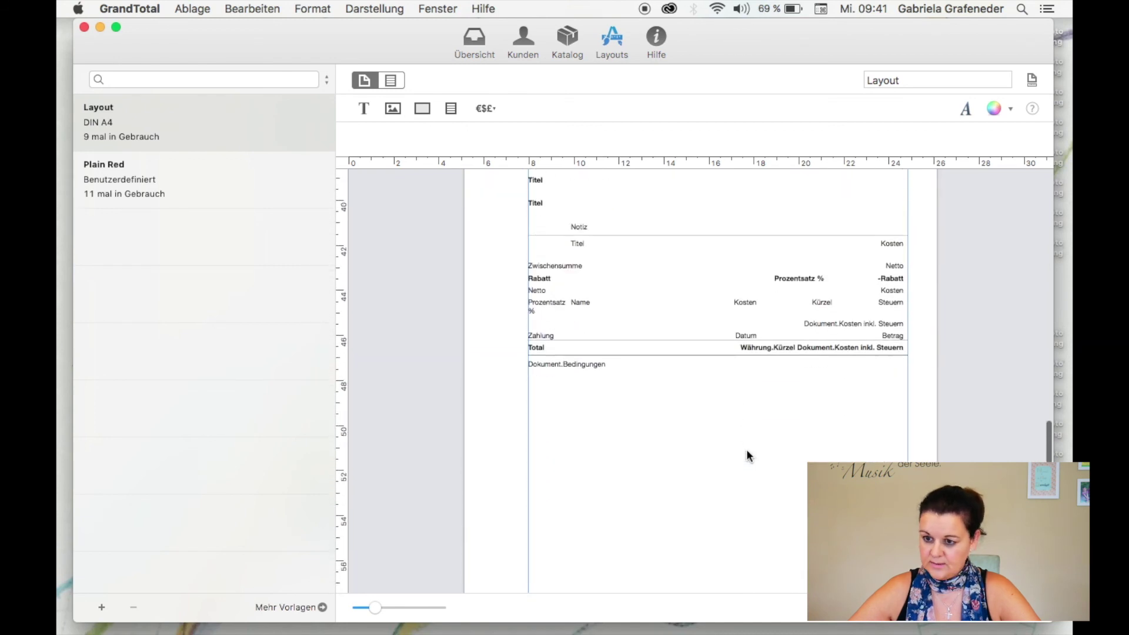
scroll(746, 449, up, 15)
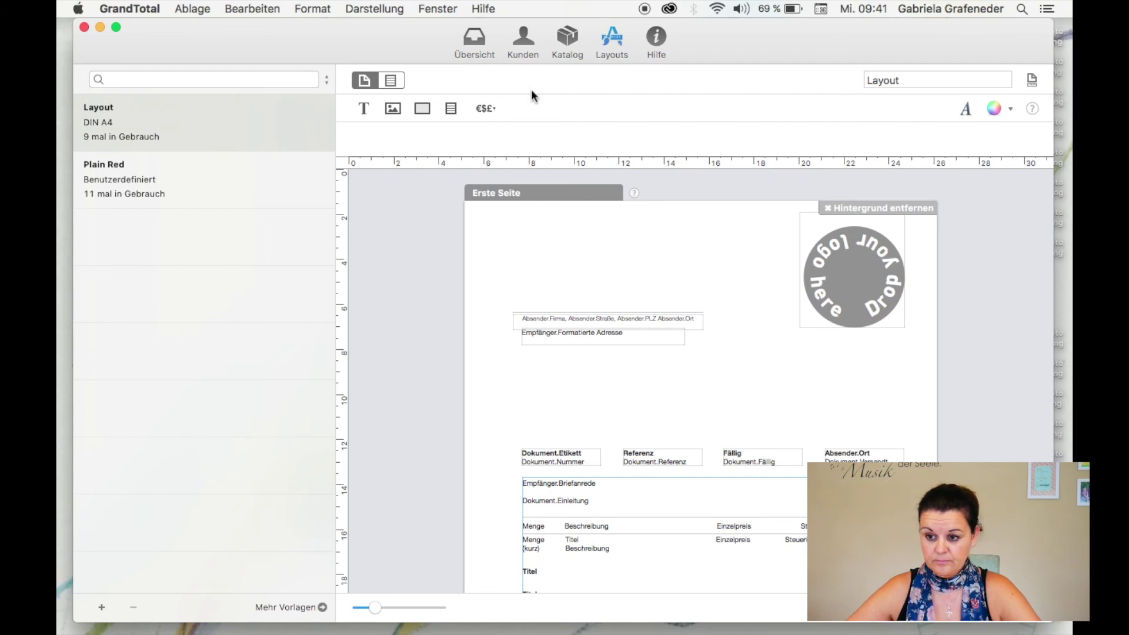
click(474, 45)
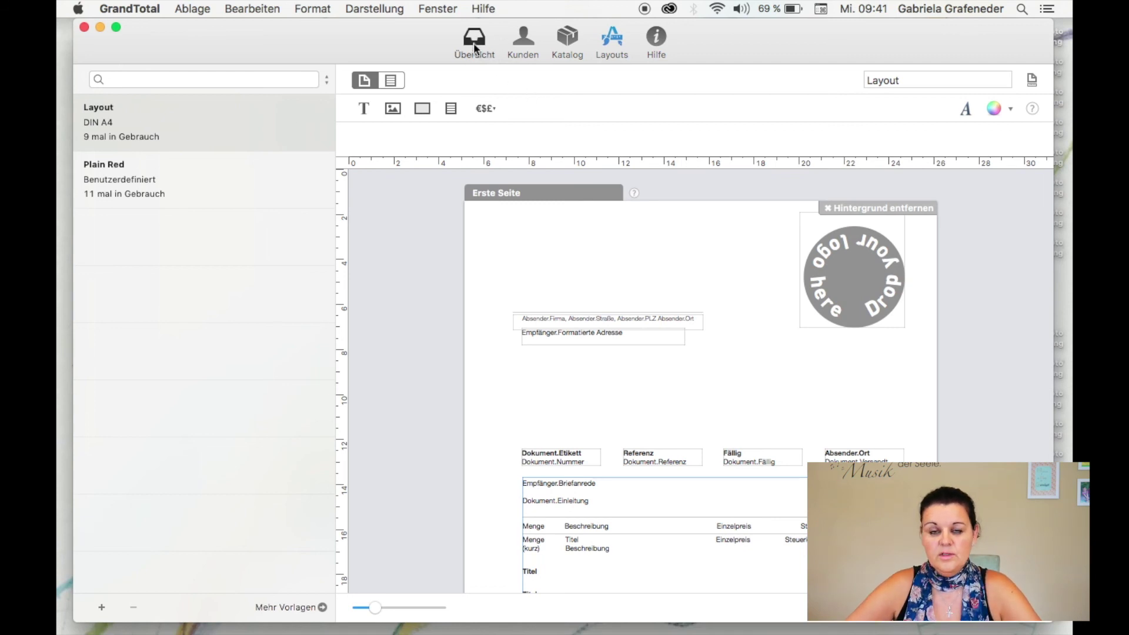